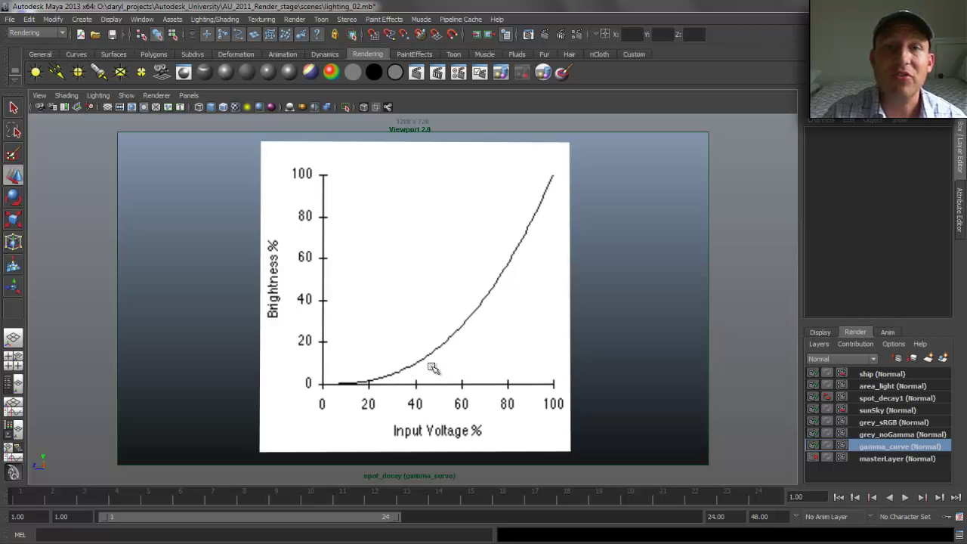
Show the grey_noGamma and grey_sRGB render layers in turn to compare the shades of their grey swatches
click(890, 436)
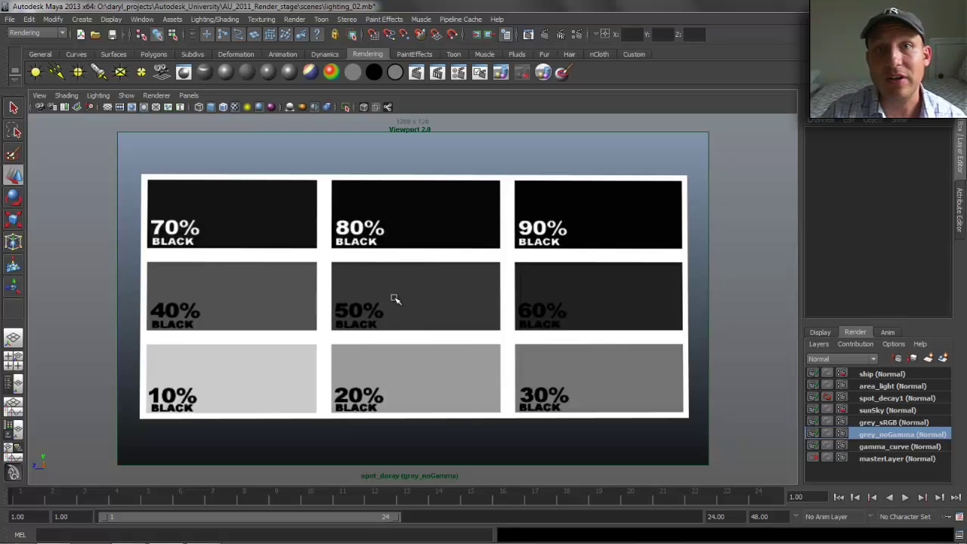
click(880, 423)
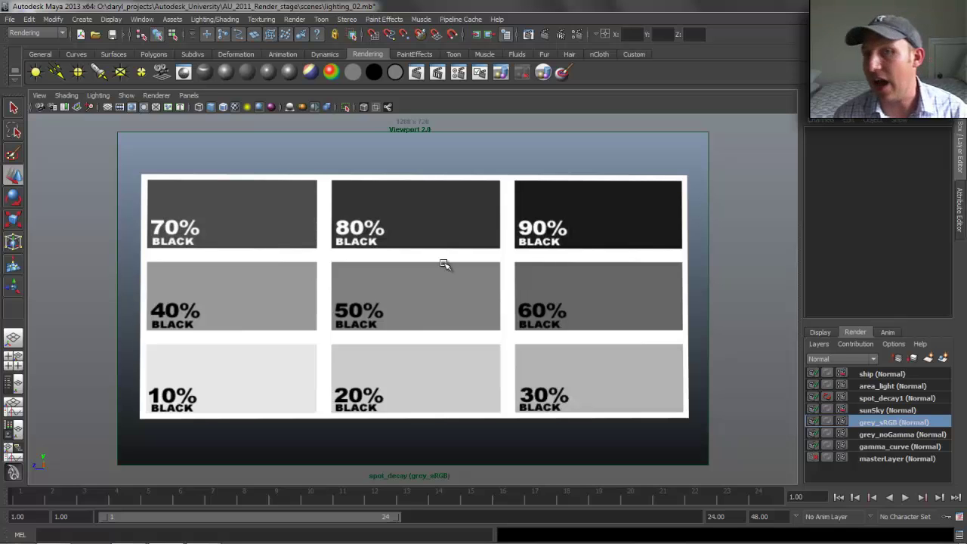
Switch to the spot_decay1 render layer and render its two spotlights
click(898, 400)
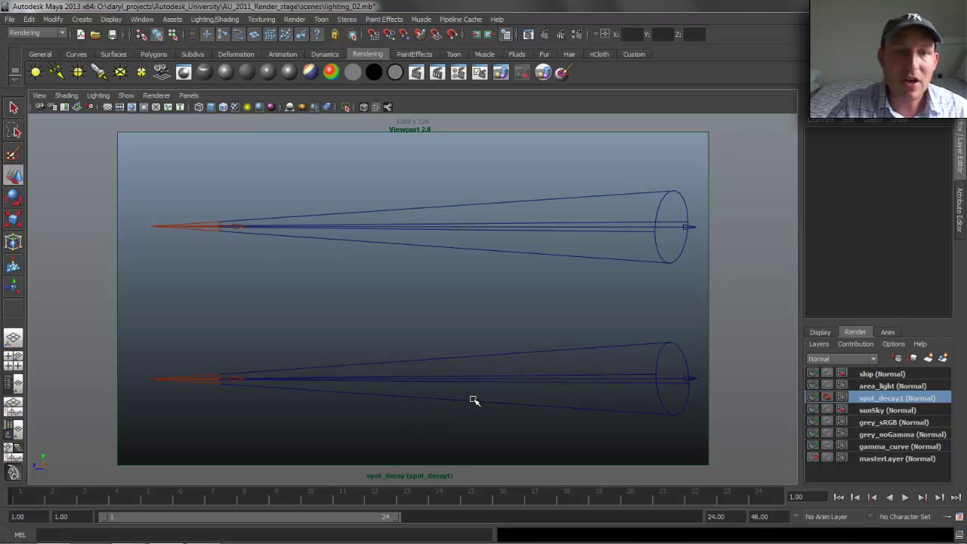
click(393, 245)
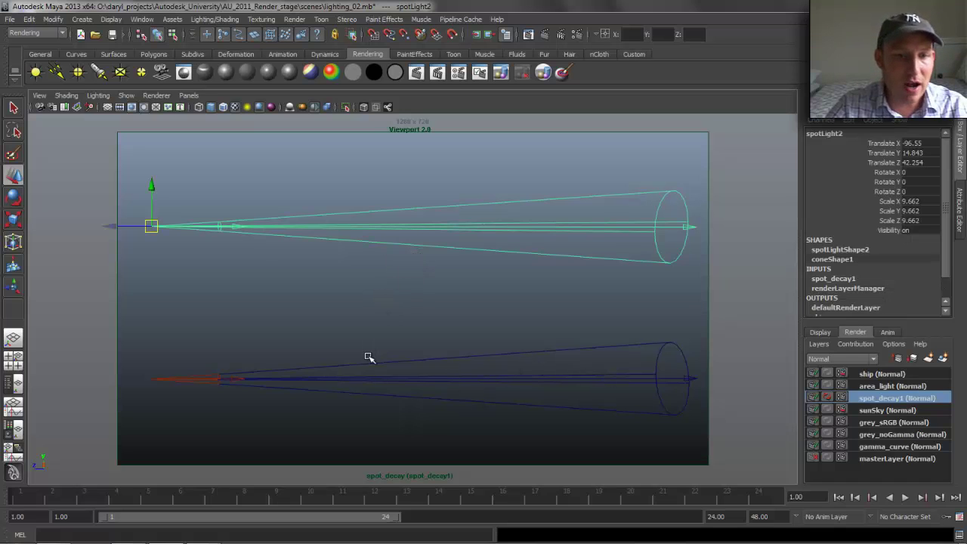
drag(348, 349, 377, 392)
click(335, 260)
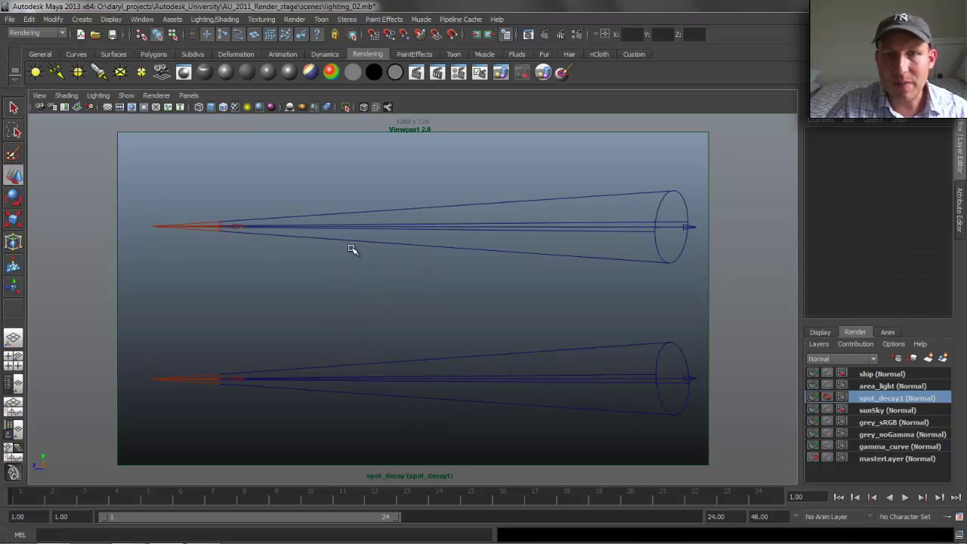
click(532, 36)
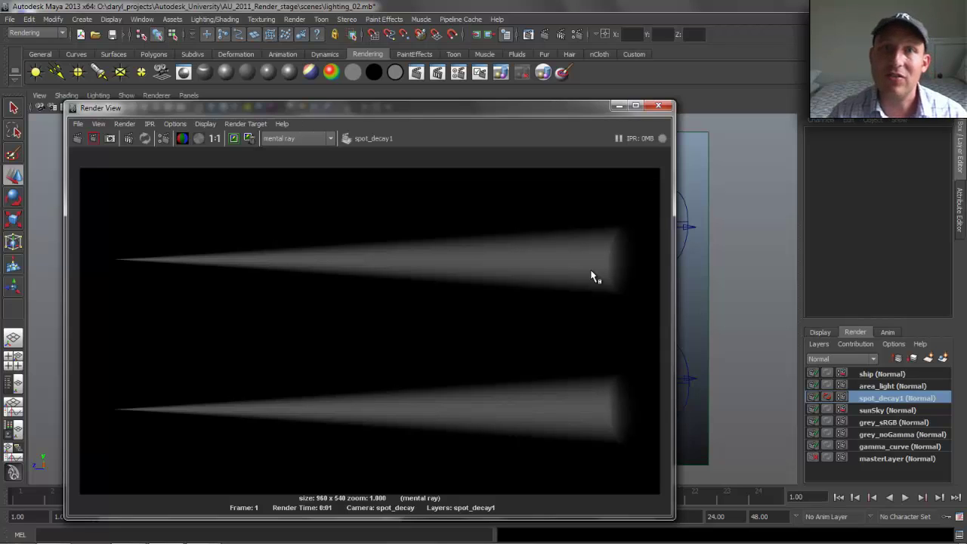
Set the lower spotlight's decay rate to Quadratic
click(690, 369)
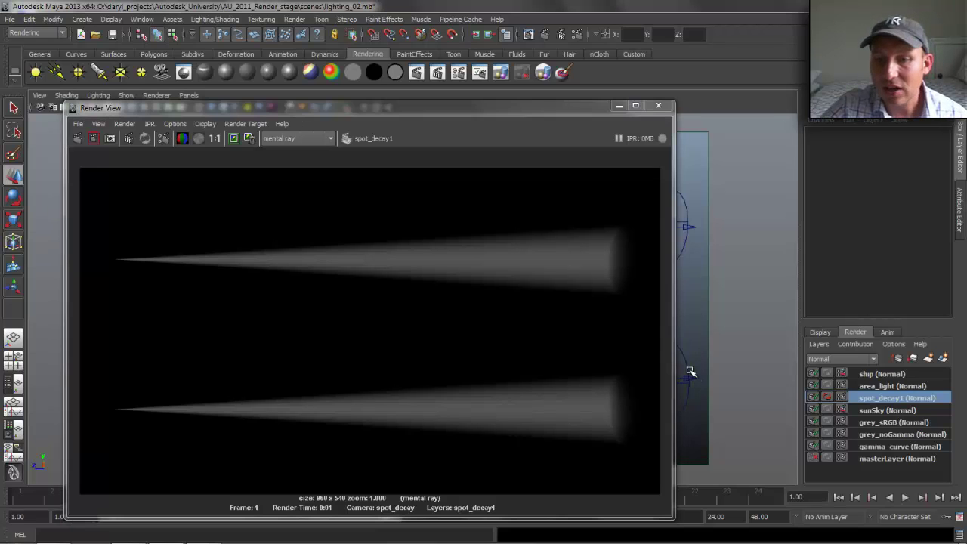
click(965, 233)
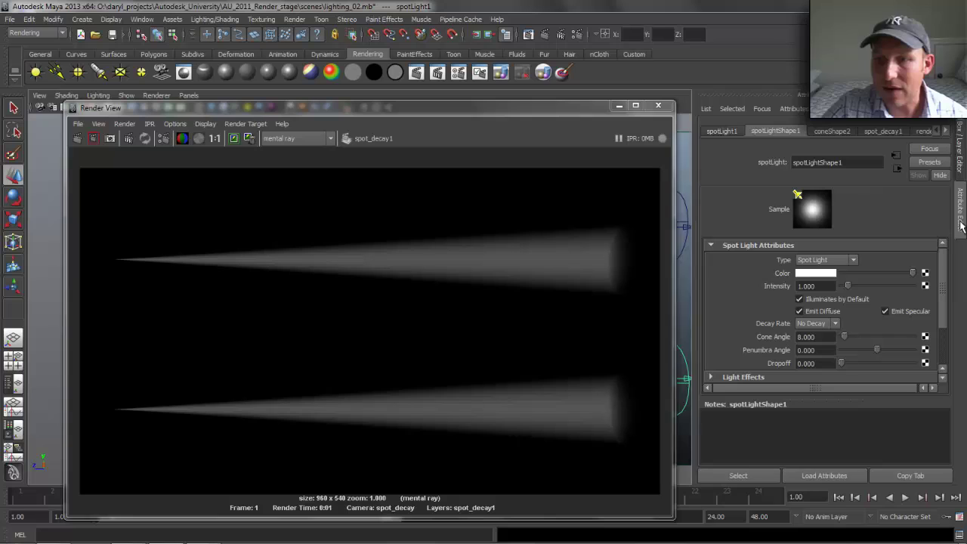
click(816, 323)
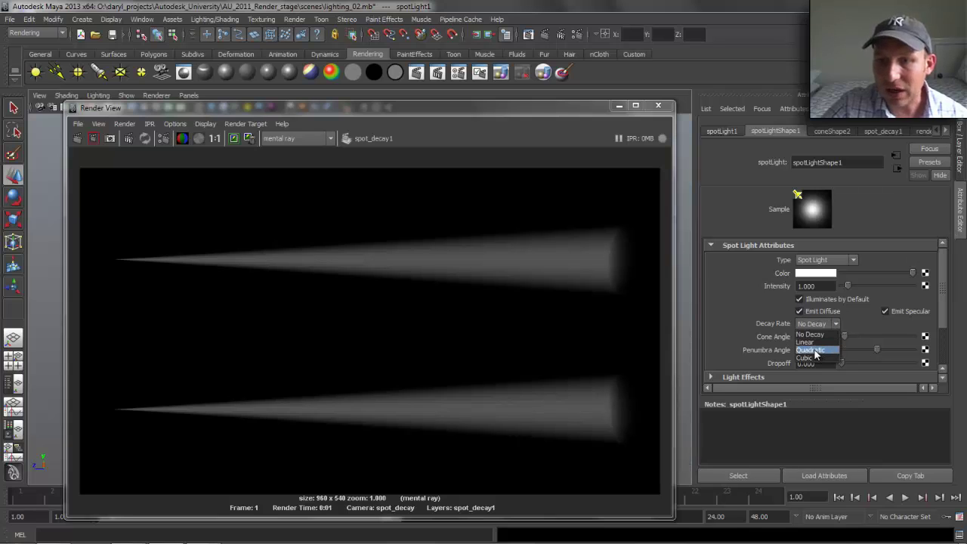
click(817, 351)
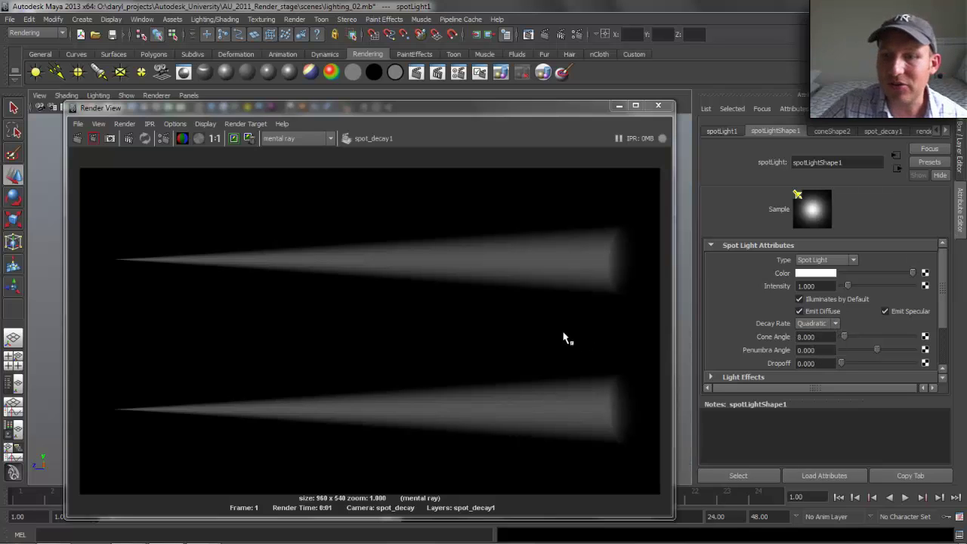
Set the lower spotlight's intensity to 20 and re-render the layer, keeping the previous image for comparison
double_click(811, 287)
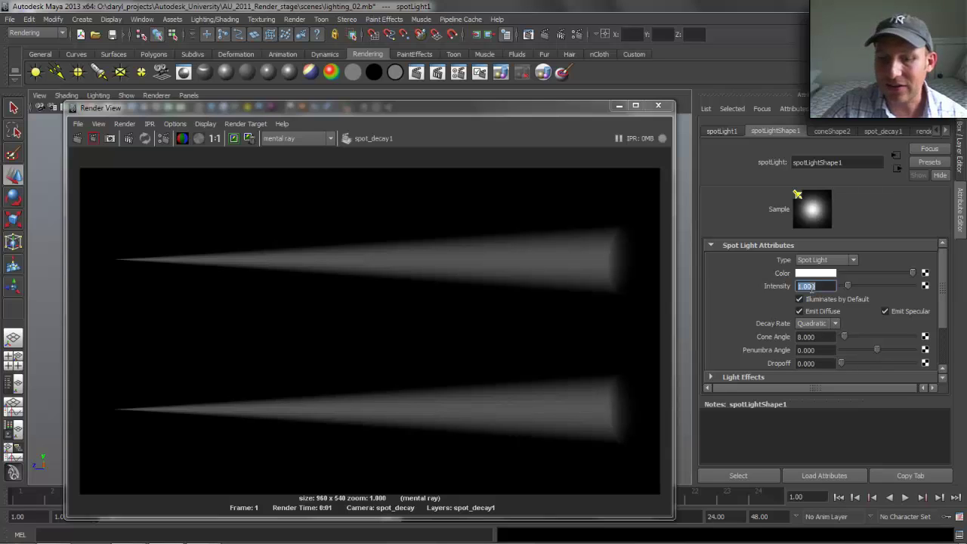
text(20)
key(Return)
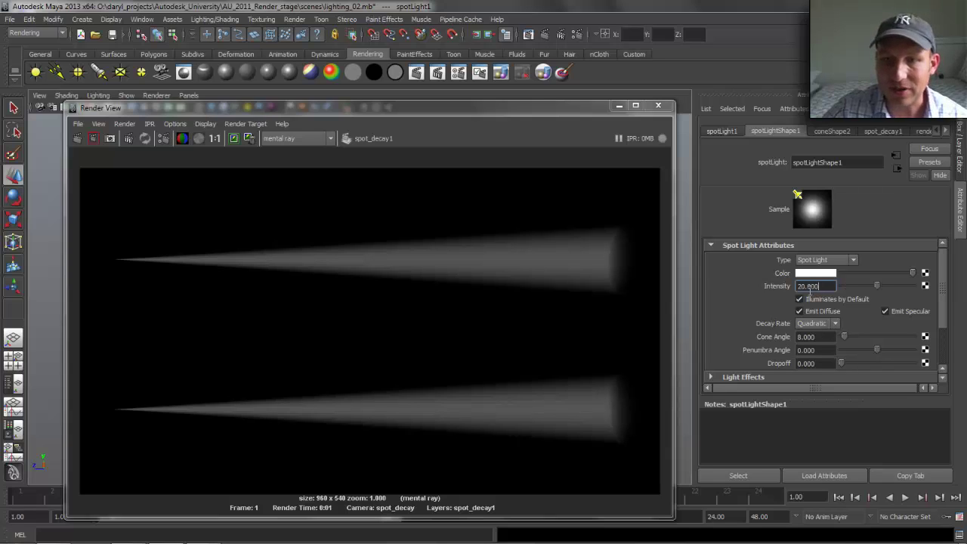
click(233, 139)
click(77, 138)
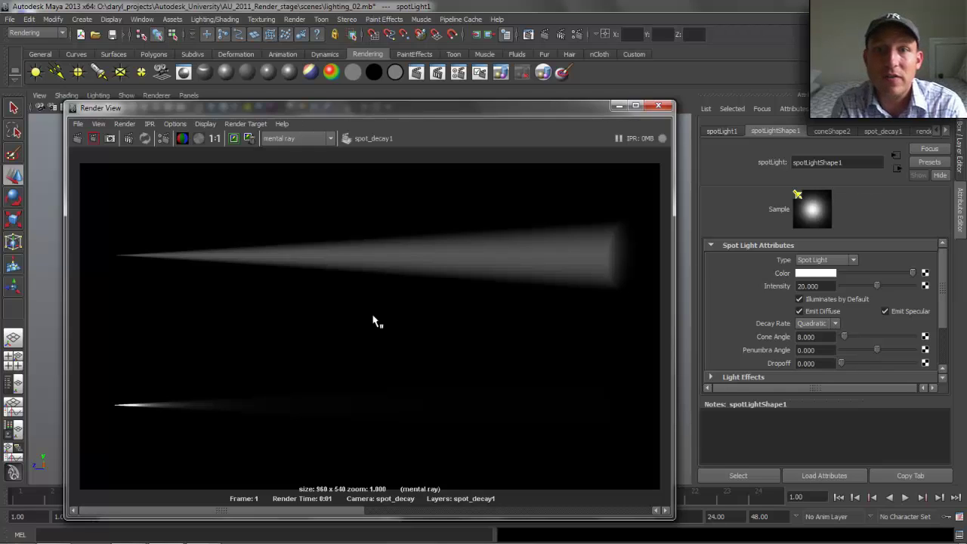
Enable color management in the render settings with Linear sRGB as the default output profile, and re-render the spotlights
click(577, 35)
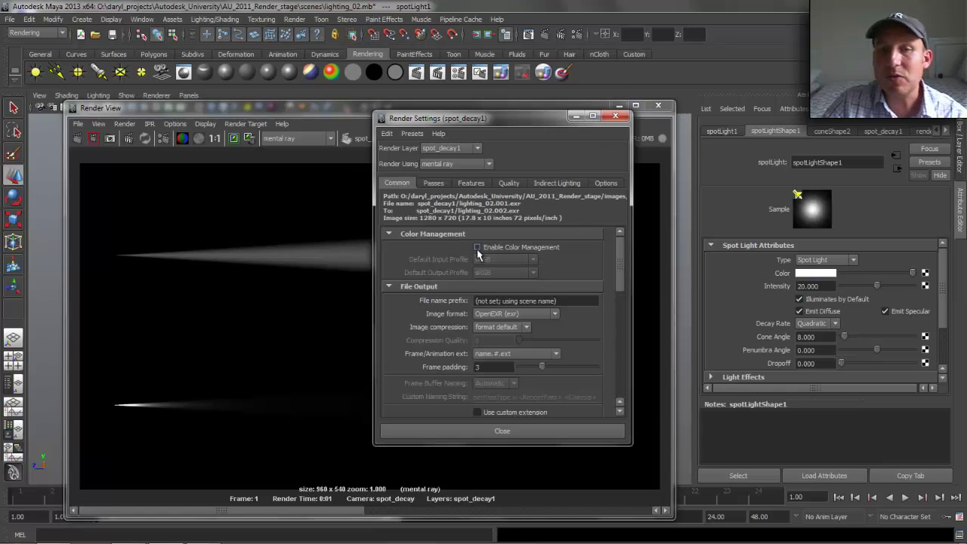
click(477, 248)
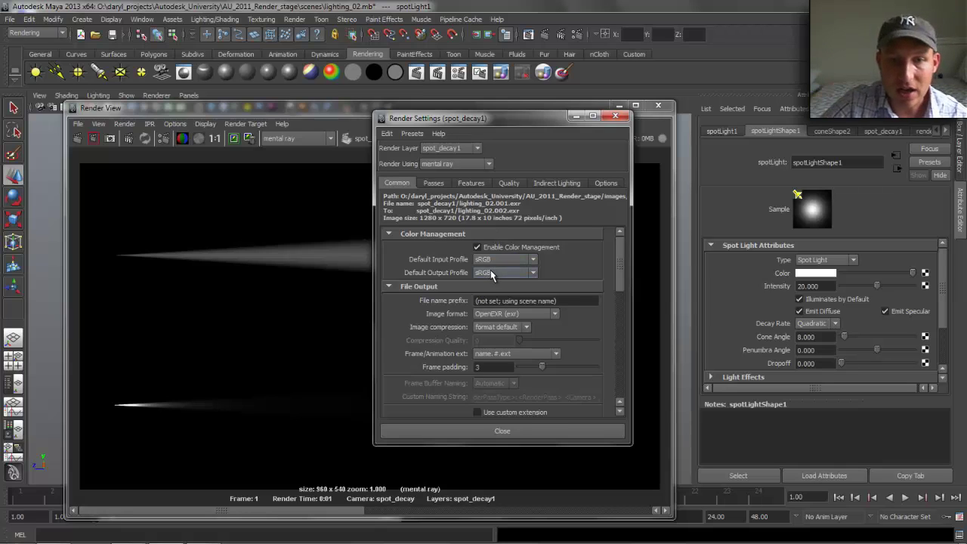
click(491, 274)
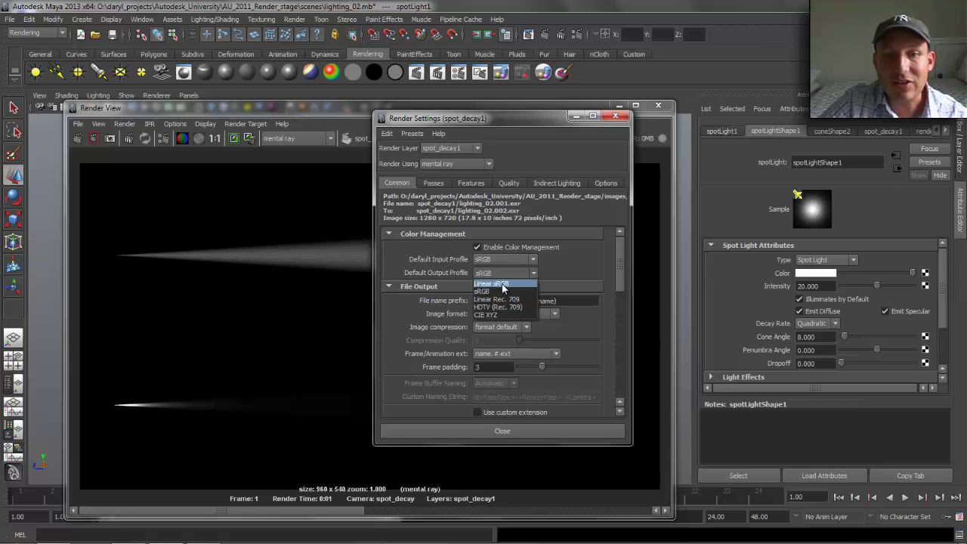
click(503, 285)
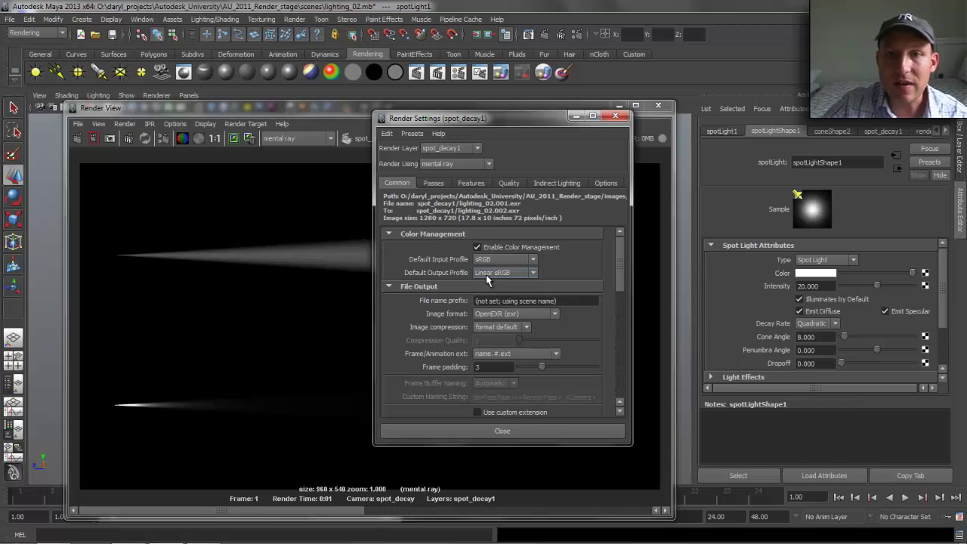
click(616, 117)
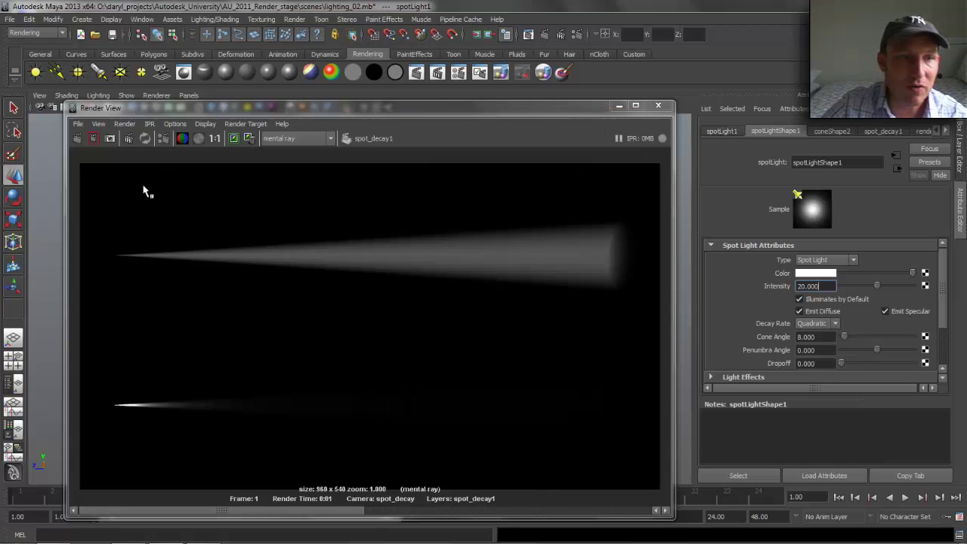
click(77, 138)
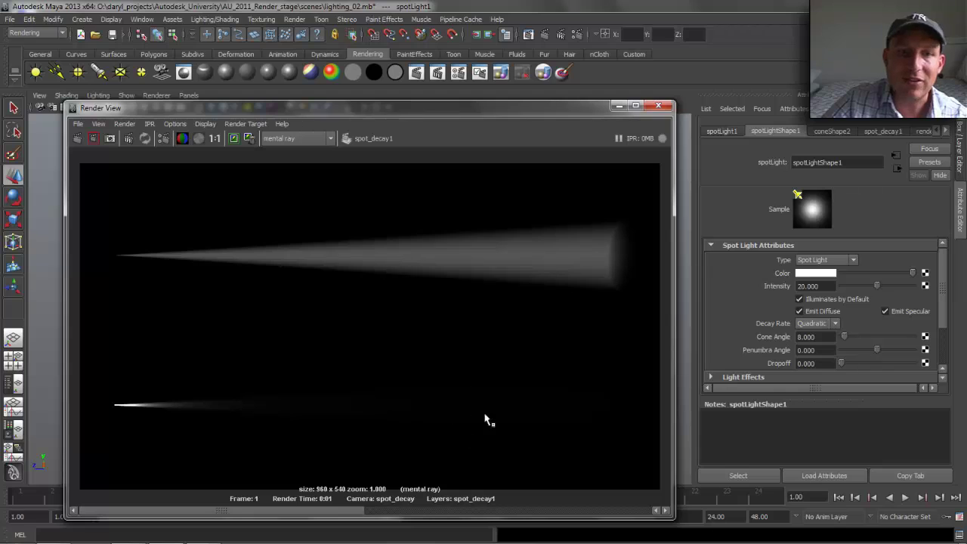
Set the image color profile to Linear sRGB in the Render View's color management settings
click(242, 125)
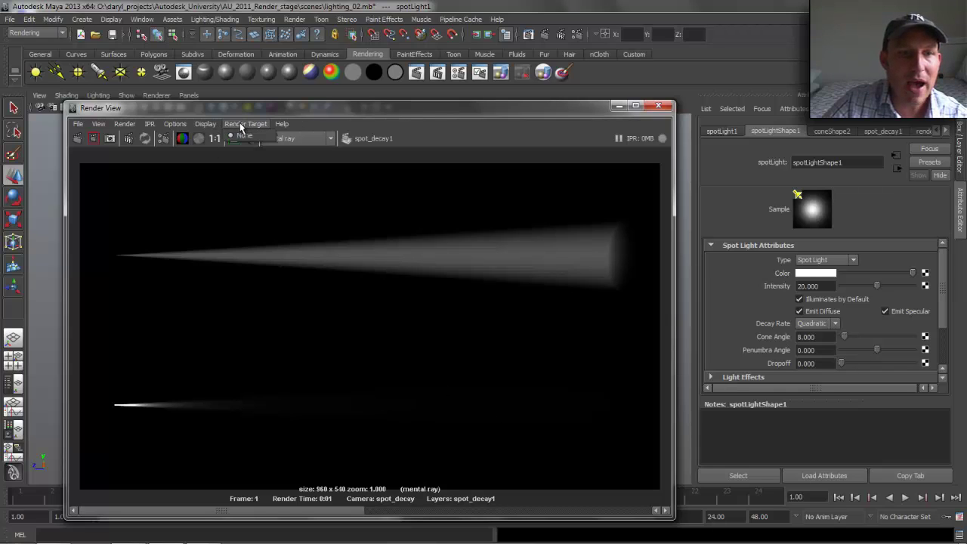
mouse_move(205, 125)
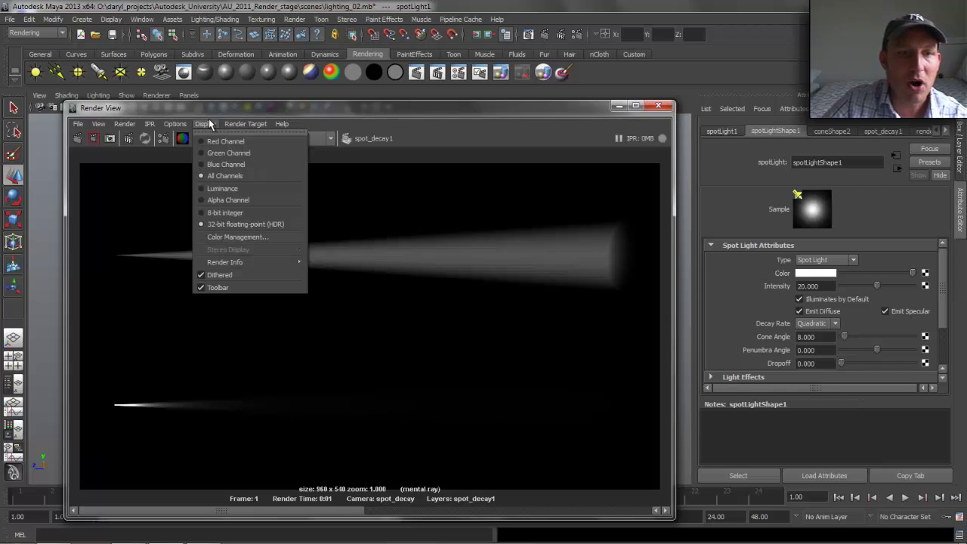
click(237, 239)
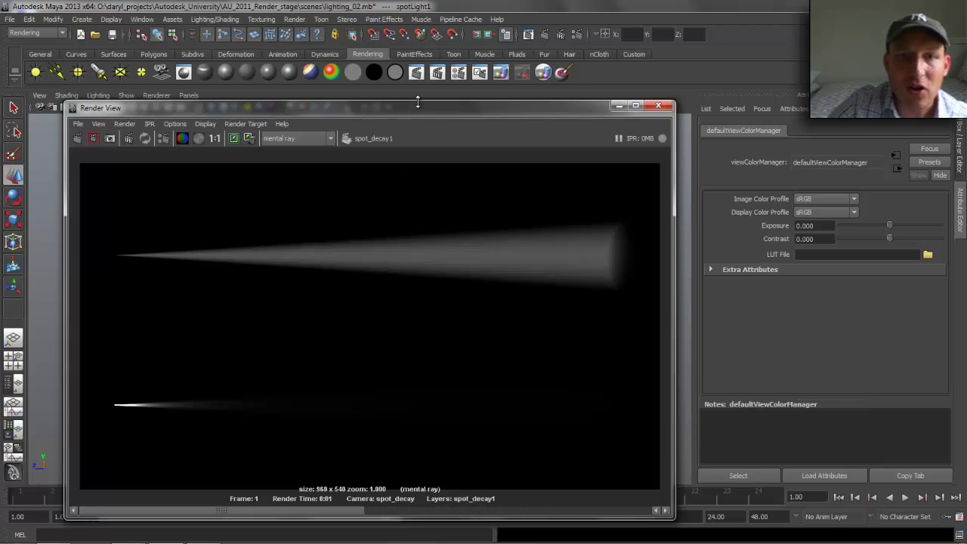
drag(430, 108, 415, 105)
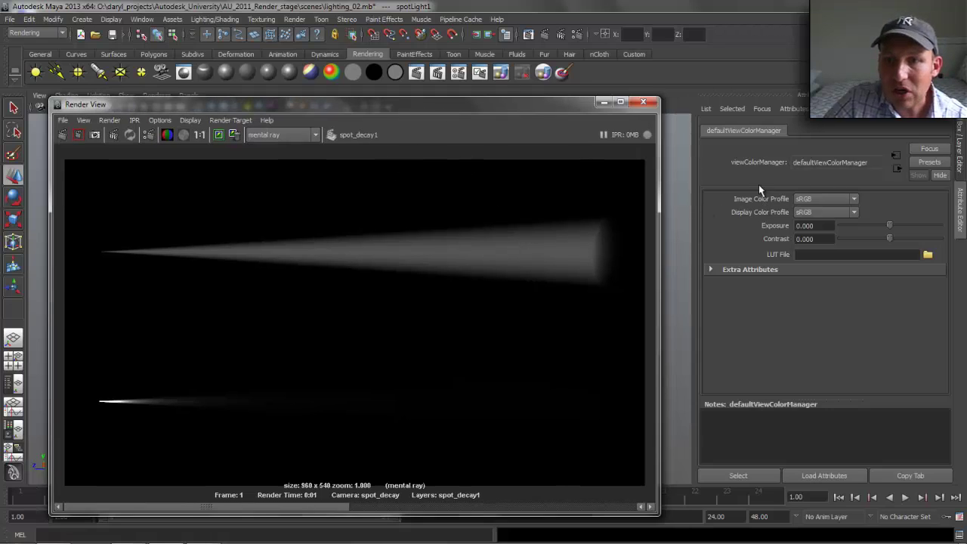
click(821, 200)
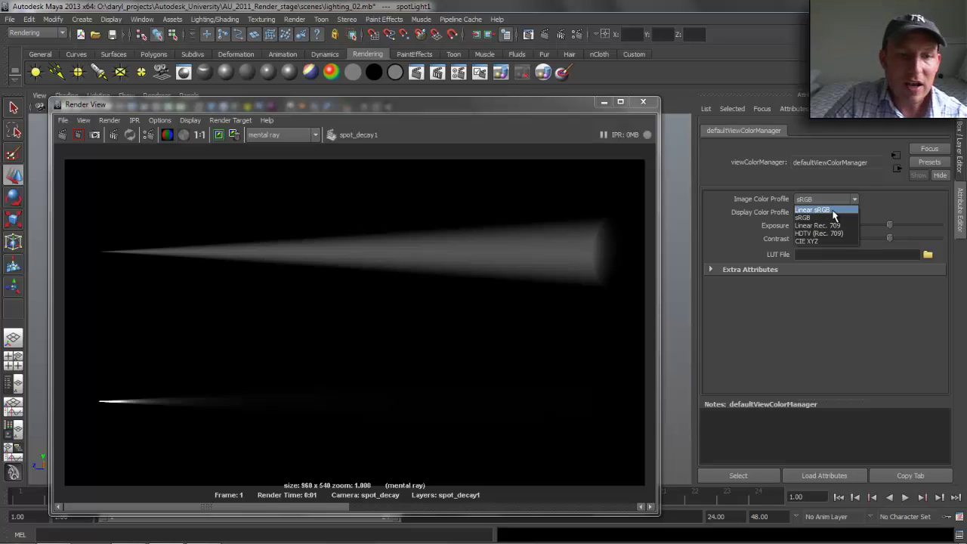
click(831, 210)
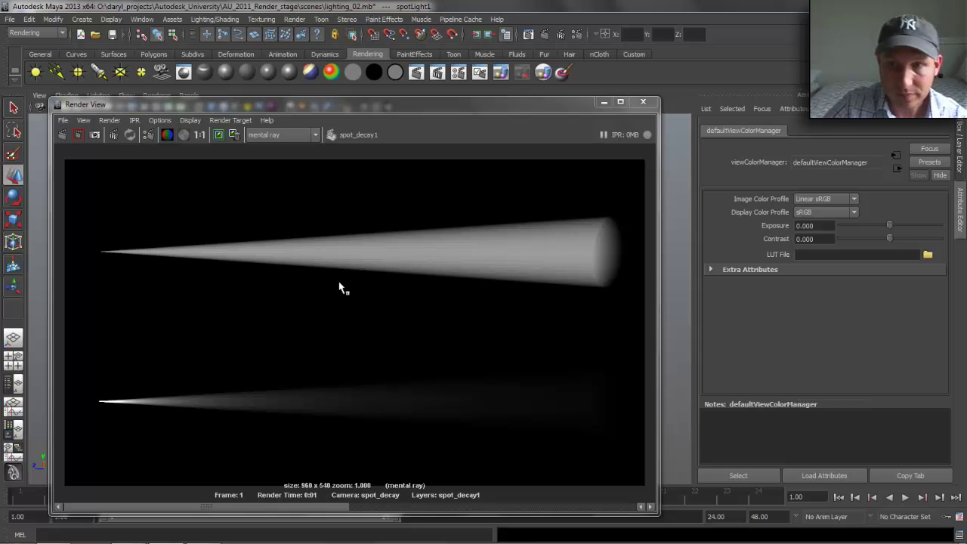
Return the Render View's image color profile to sRGB and disable color management in the render settings
click(812, 213)
click(816, 219)
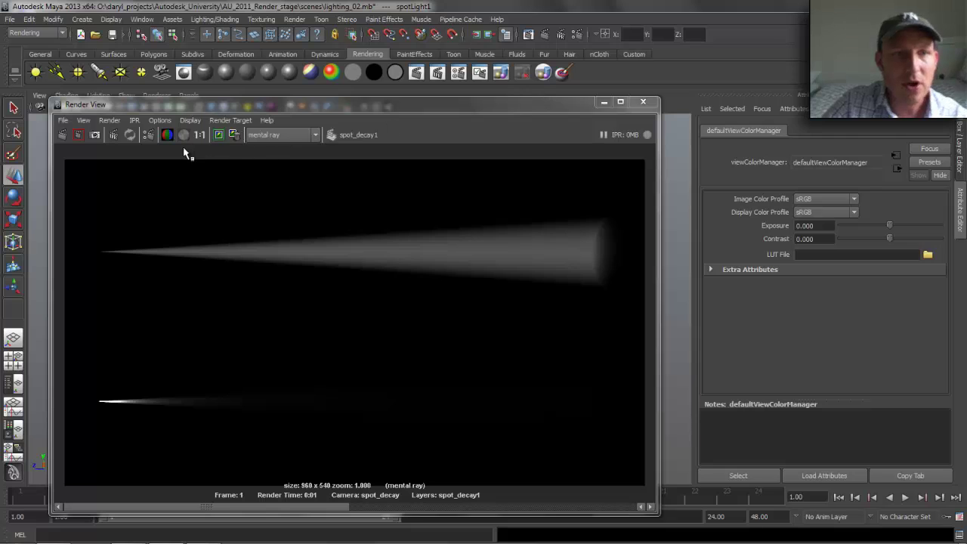
click(147, 134)
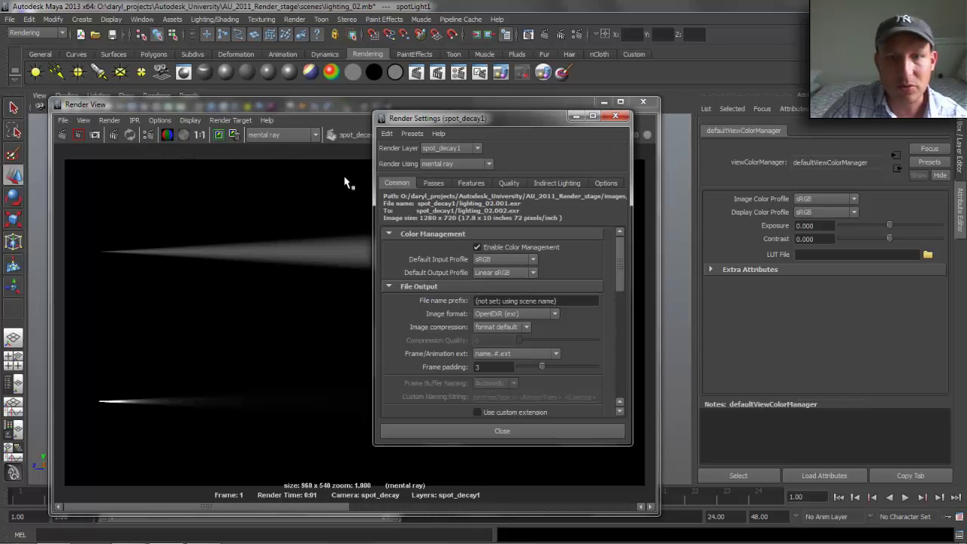
click(483, 260)
click(483, 260)
click(480, 272)
click(478, 270)
click(477, 247)
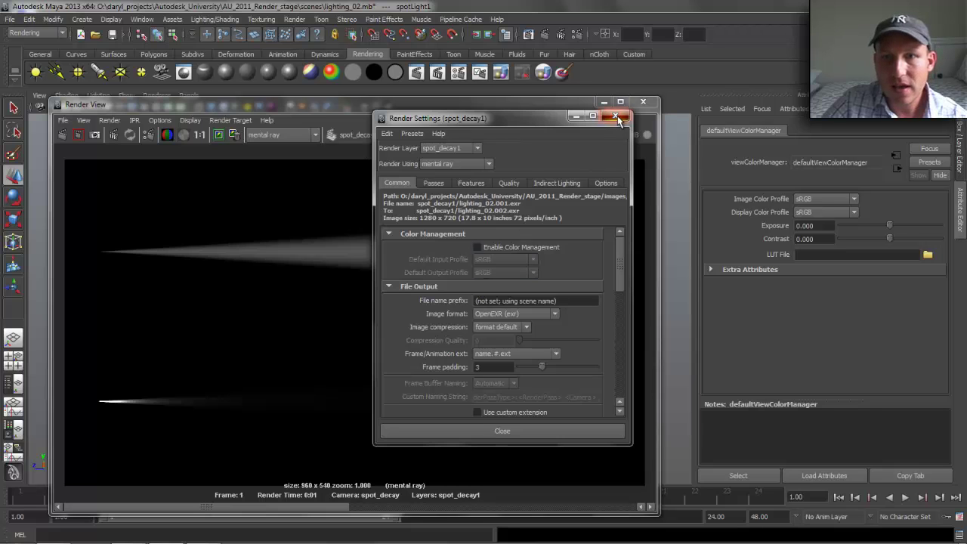
click(616, 116)
Switch to the area_light render layer and render the ship and sphere scene lit by the area light
click(605, 102)
click(961, 205)
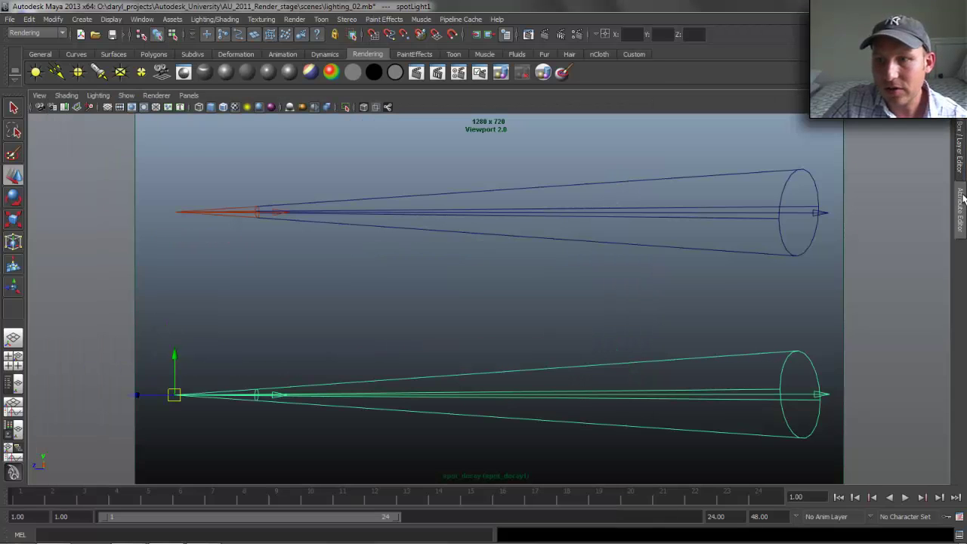
click(960, 163)
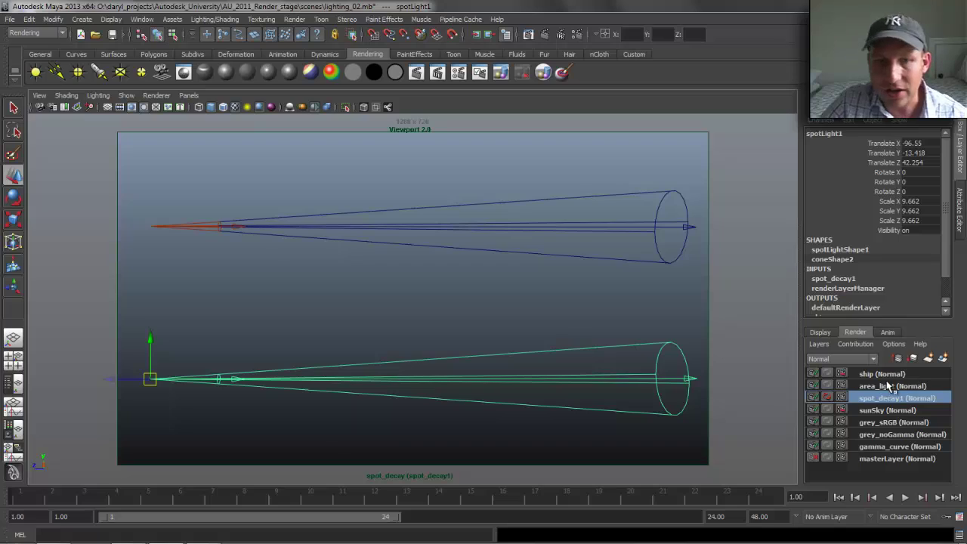
click(888, 385)
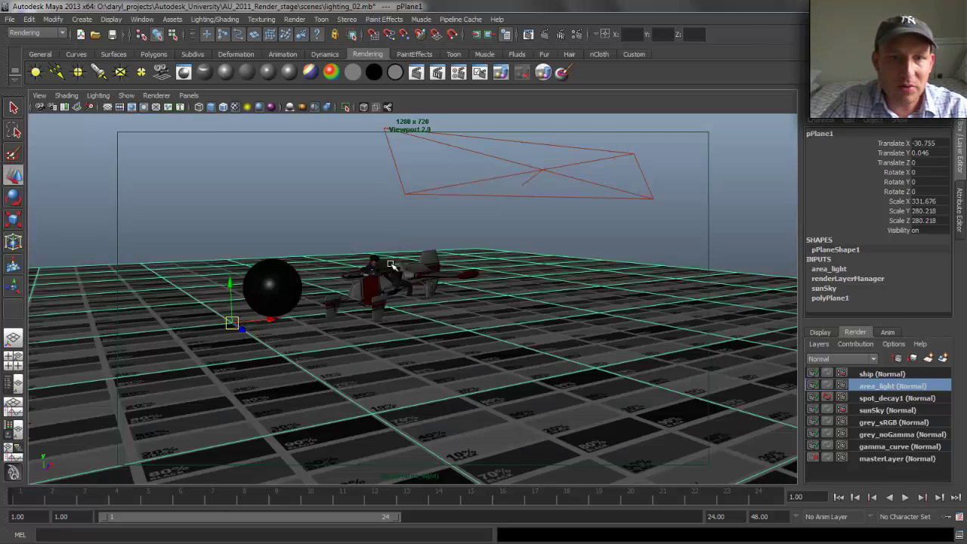
drag(320, 182, 346, 276)
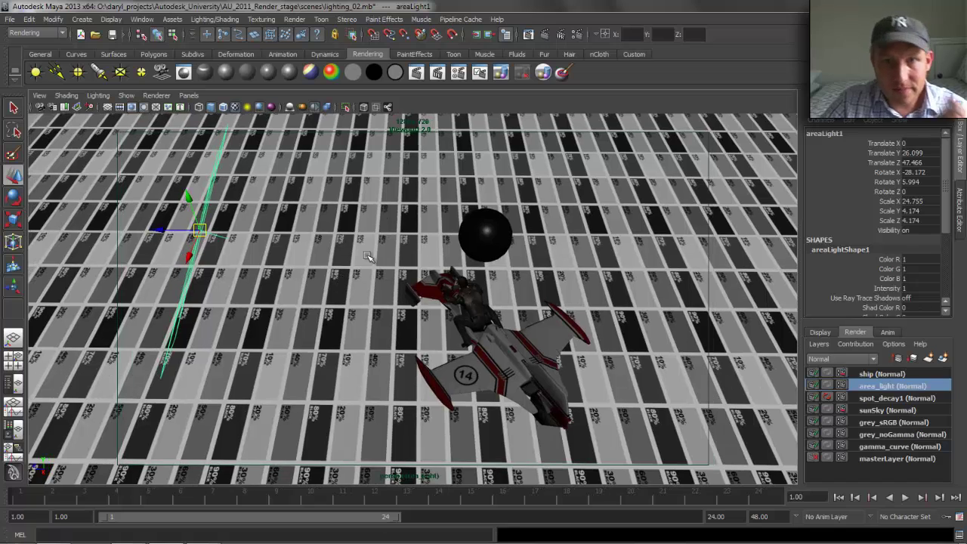
click(544, 34)
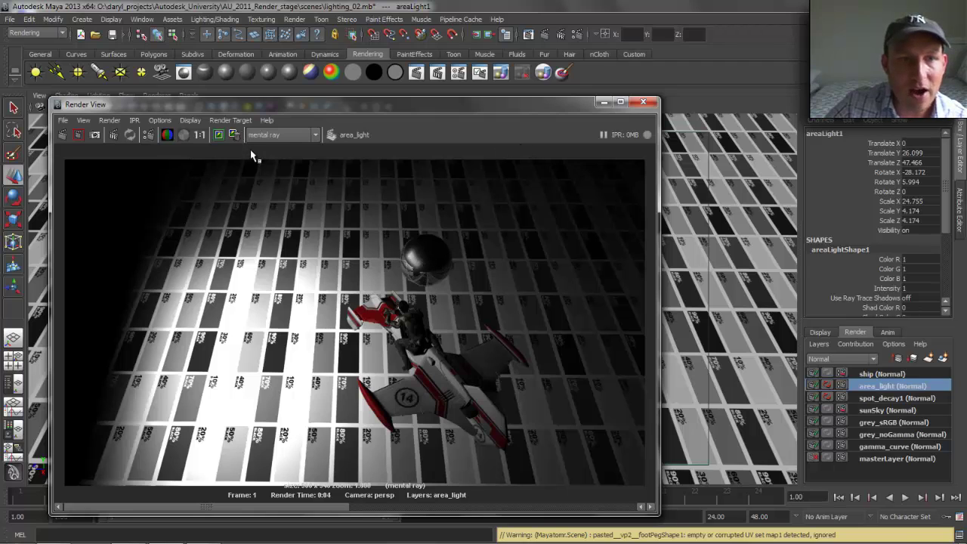
Keep the current image in the Render View and enable Use Light Shape in the area light's mental ray attributes
click(219, 134)
drag(442, 106, 548, 189)
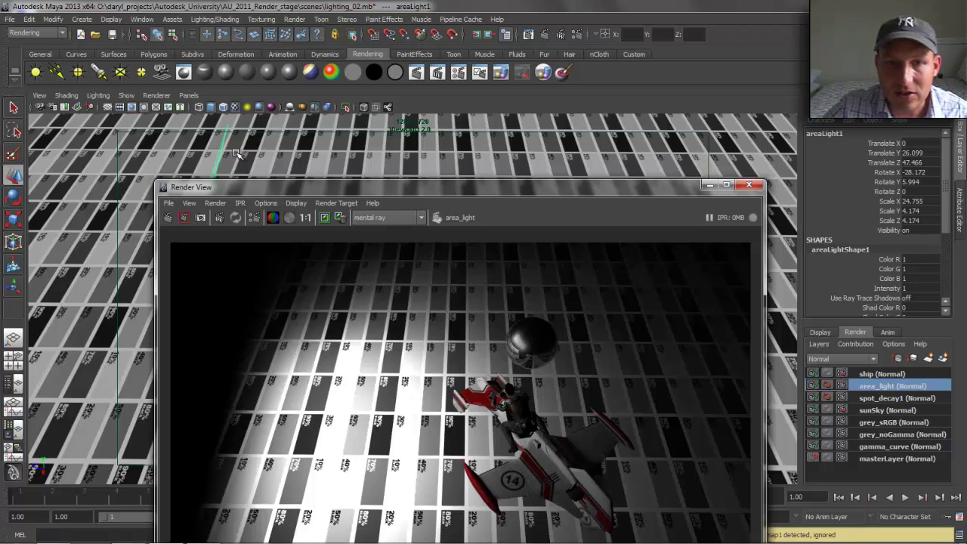
drag(566, 186, 504, 96)
key(ctrl+a)
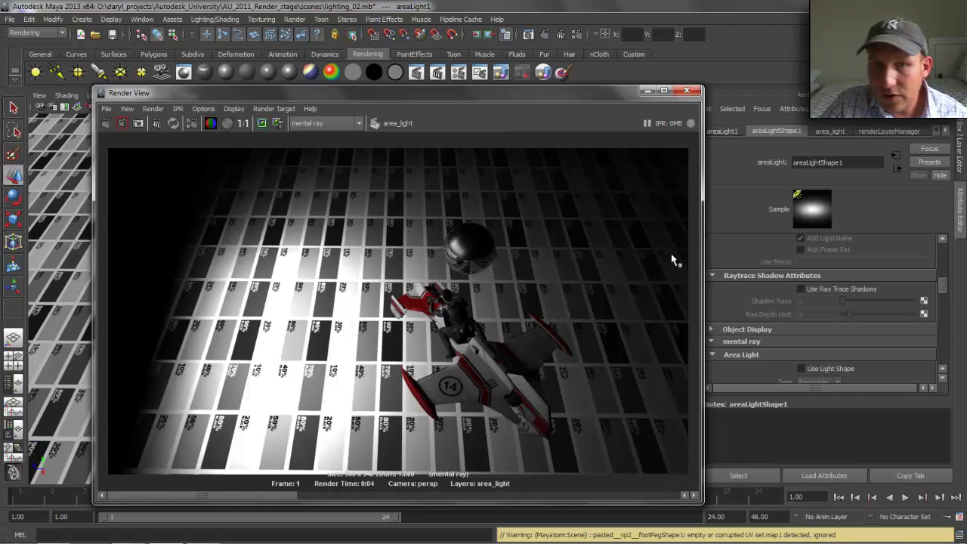
drag(538, 95, 483, 88)
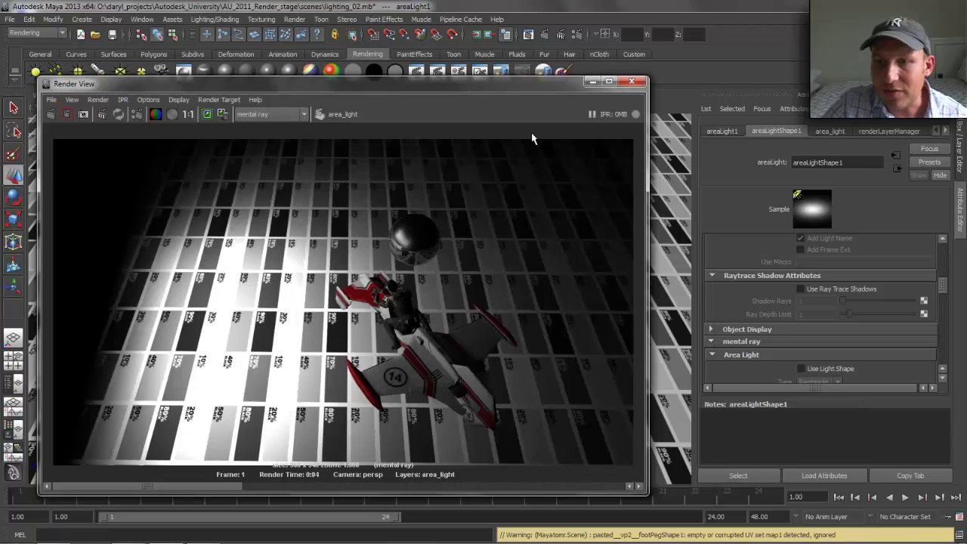
drag(943, 286, 943, 295)
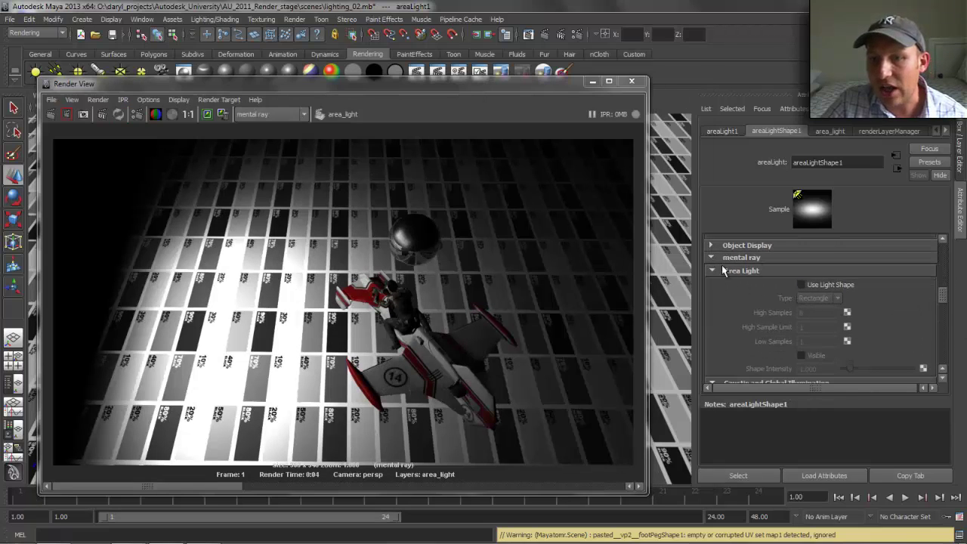
click(803, 285)
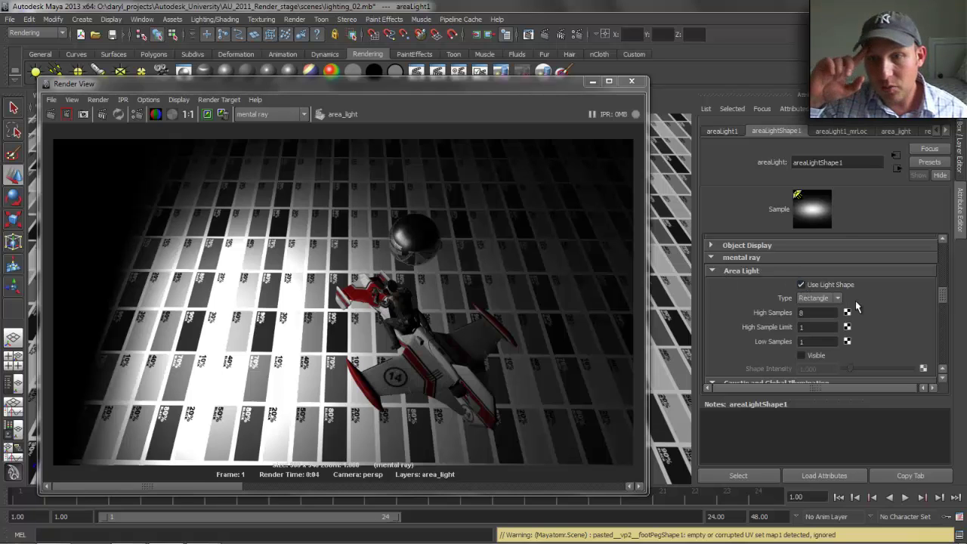
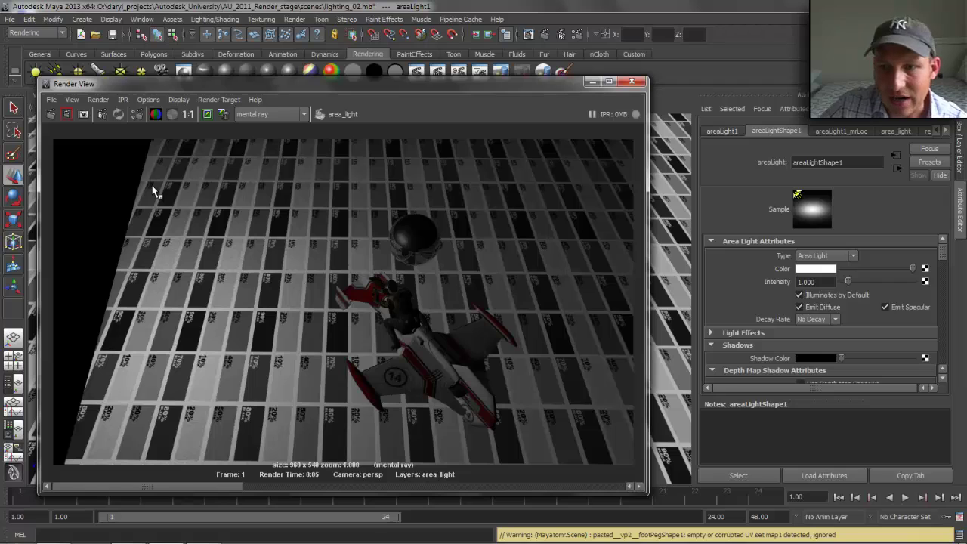
Set the area light's decay rate to Quadratic and its intensity to 5000, and re-render the scene
click(815, 319)
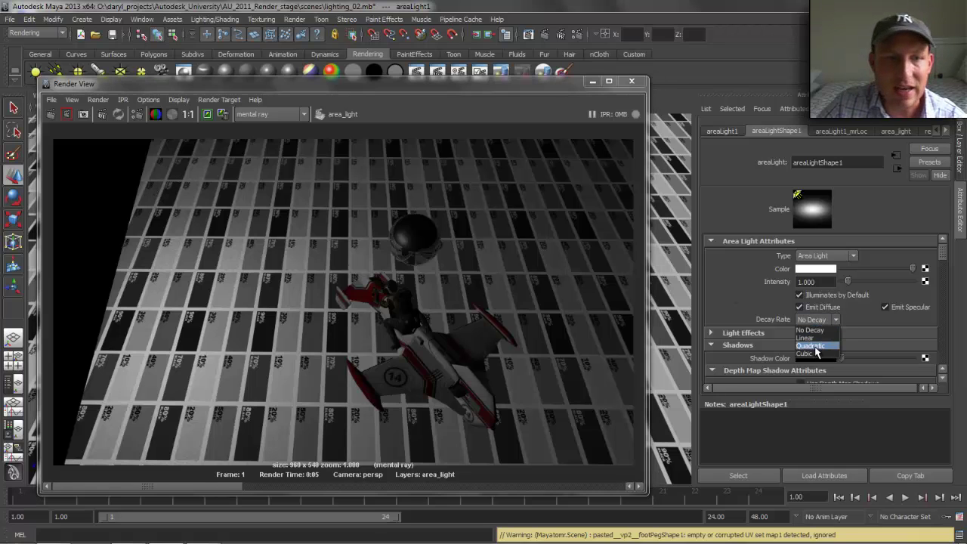
click(811, 345)
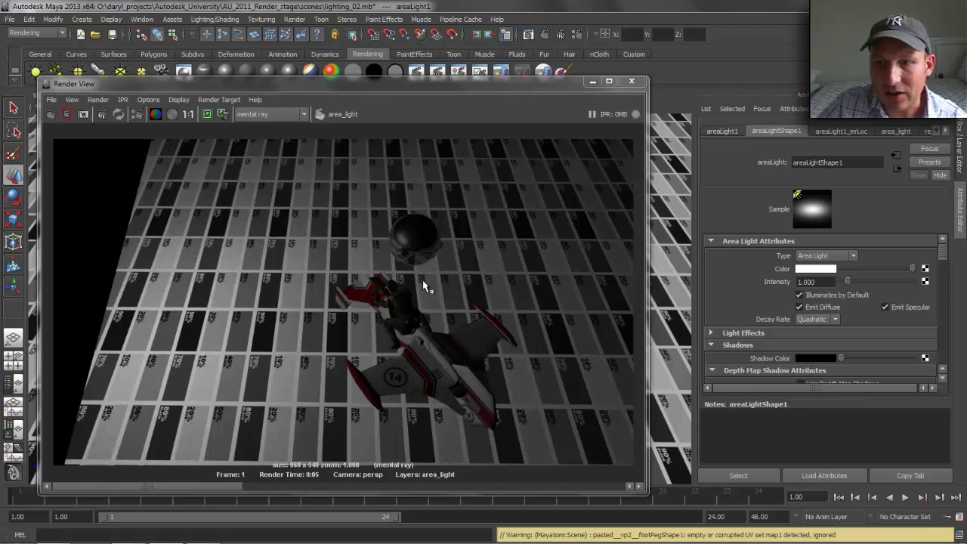
double_click(813, 282)
text(50)
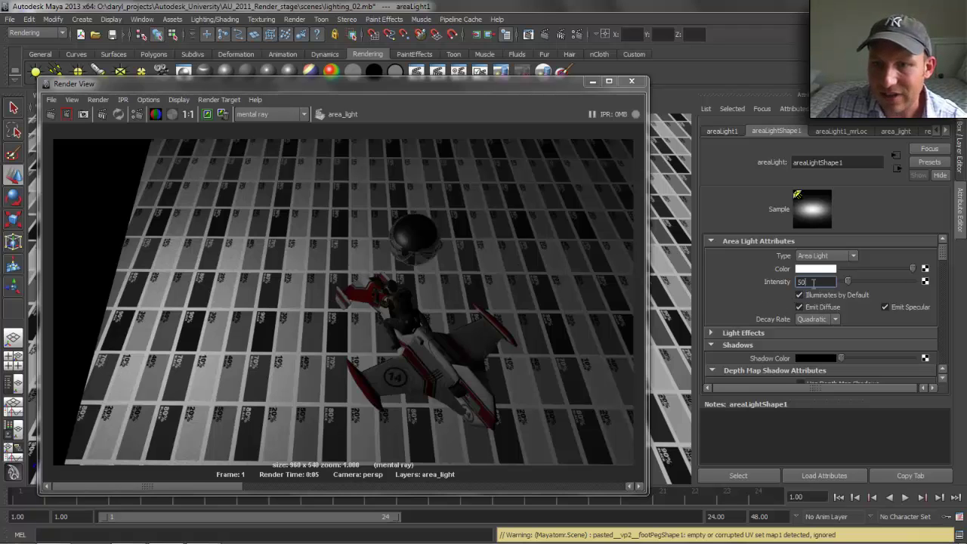
text(00)
key(Return)
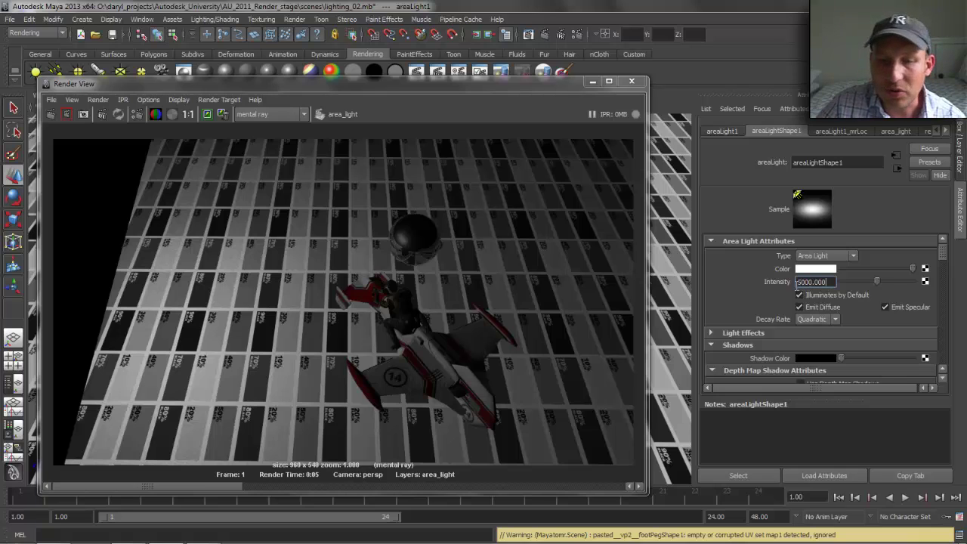
click(51, 116)
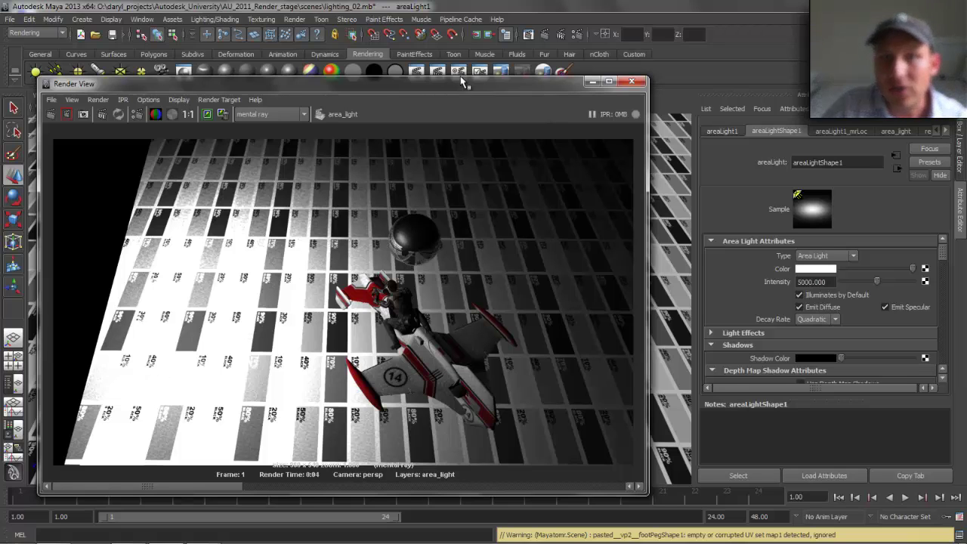
Enable color management for the area_light layer with Linear sRGB as the default output profile, and re-render
click(573, 34)
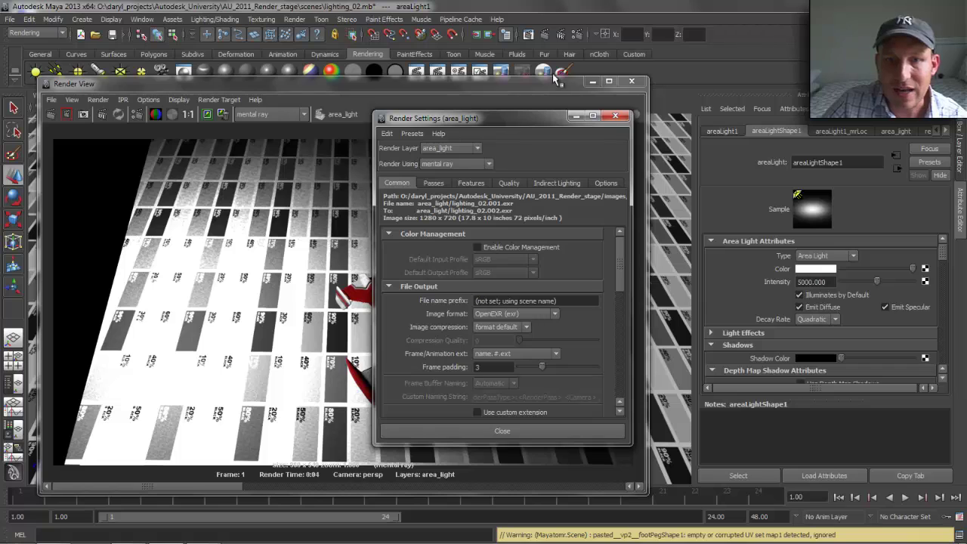
click(477, 247)
click(511, 273)
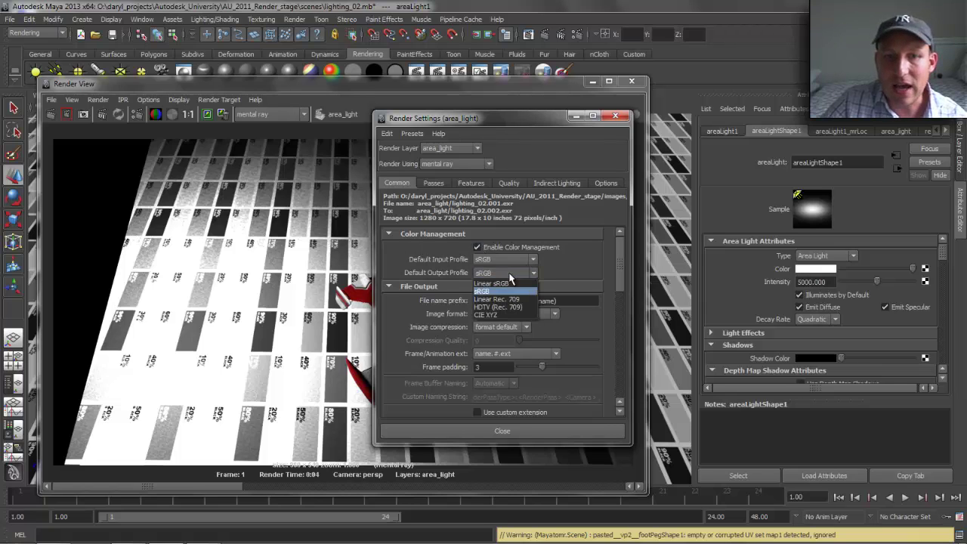
click(509, 284)
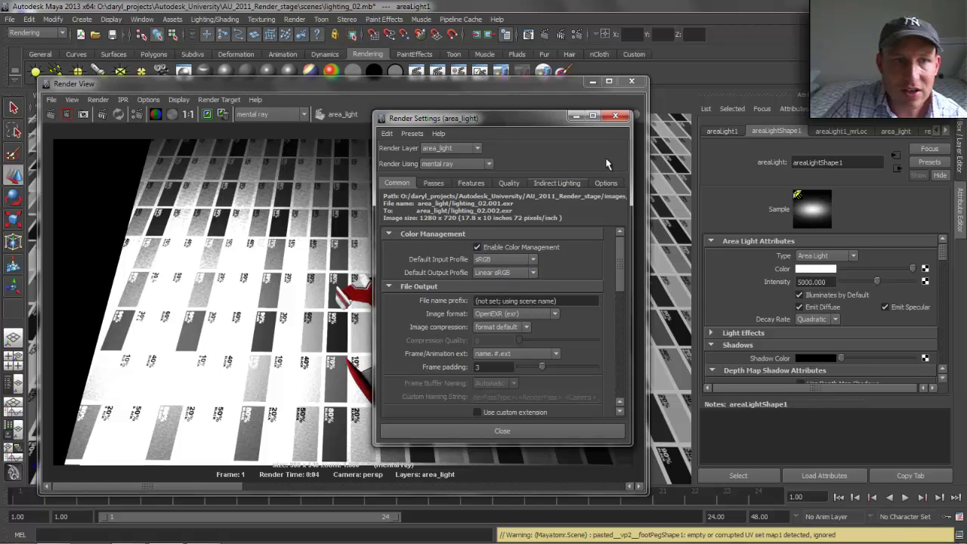
click(613, 116)
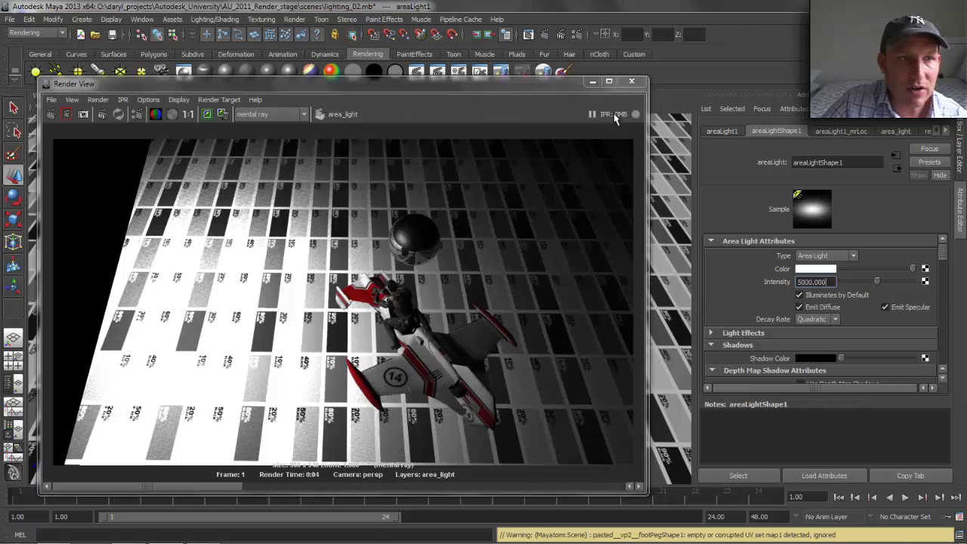
click(50, 114)
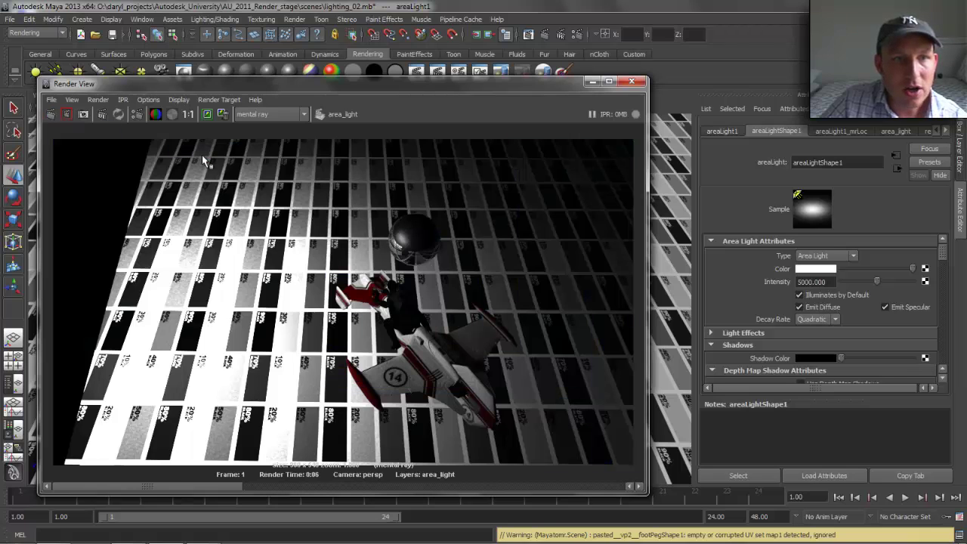
In the Render View's color management, set the image color profile to Linear sRGB and lower the exposure to about -1.121
click(177, 101)
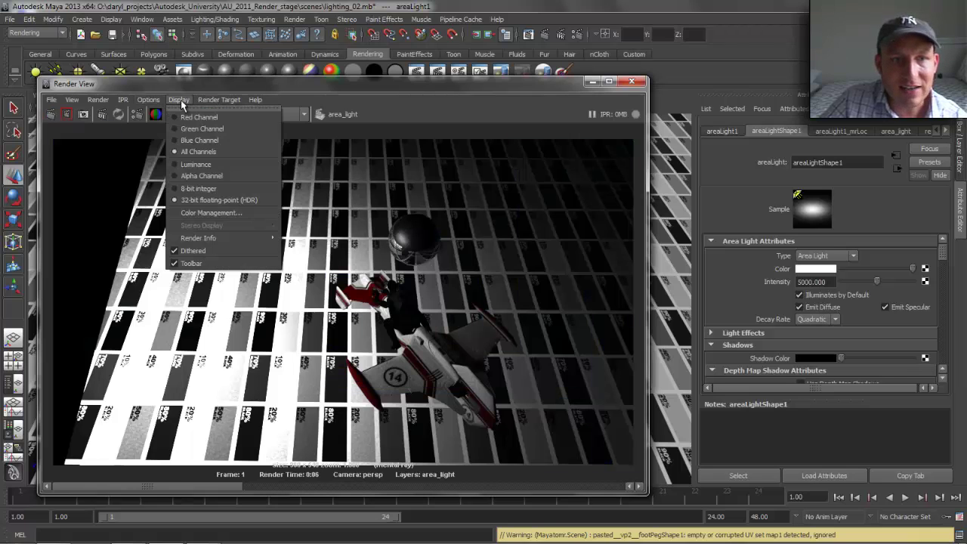
click(202, 213)
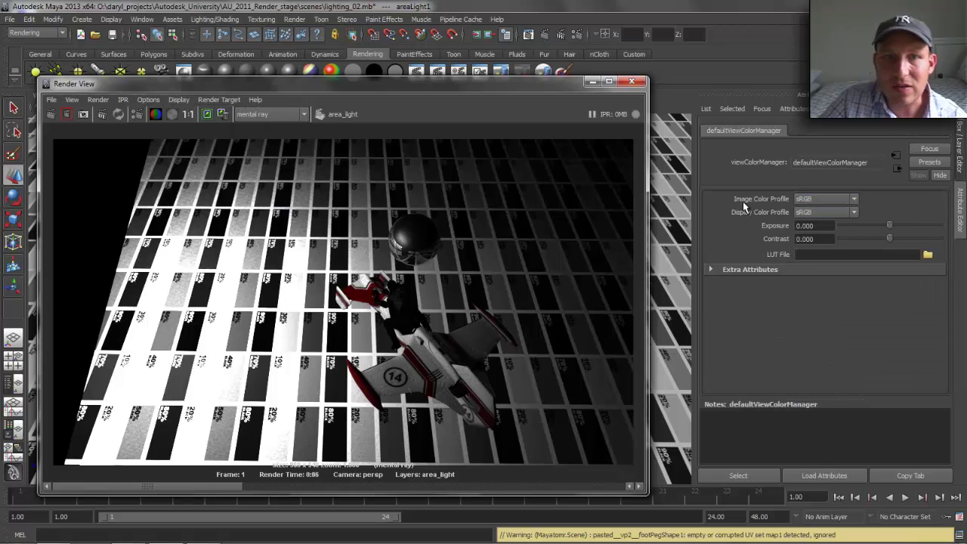
drag(436, 81, 416, 74)
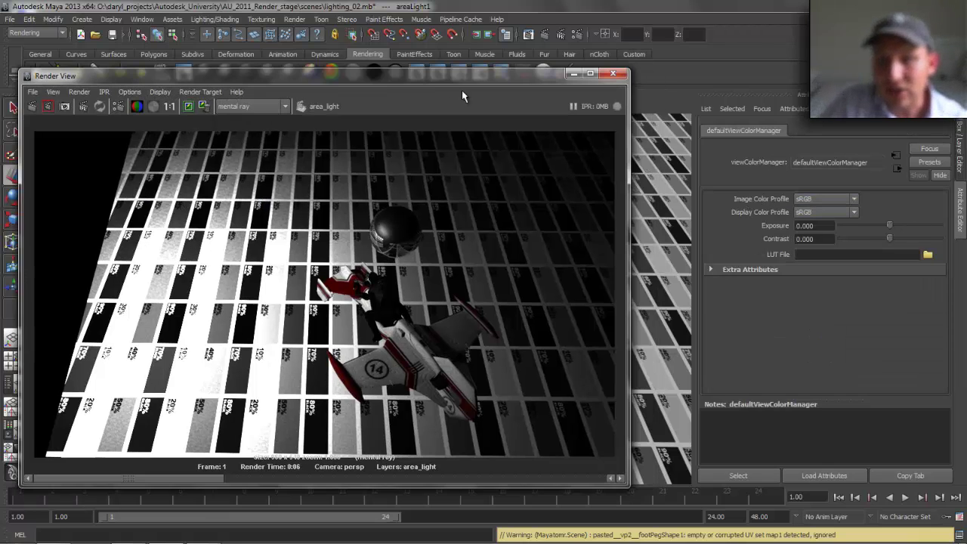
click(826, 199)
click(826, 207)
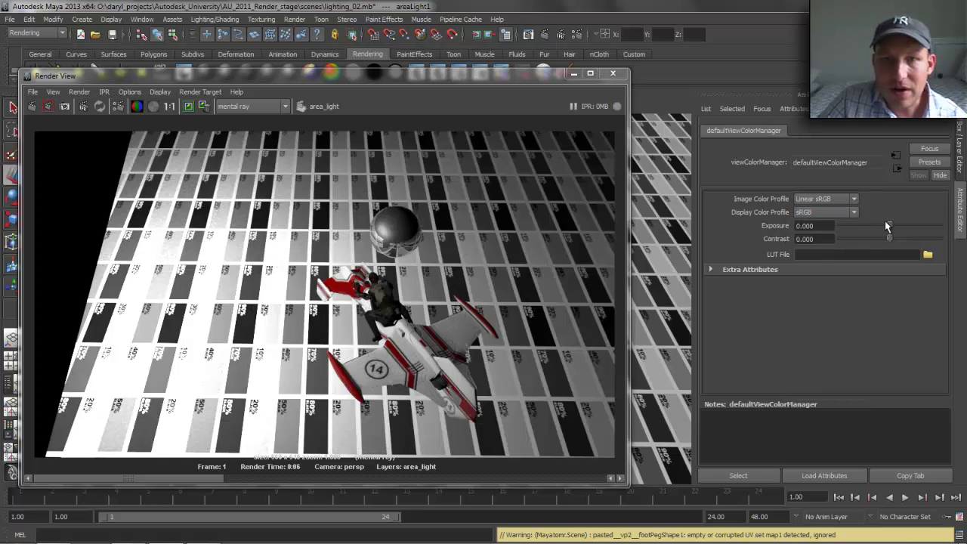
drag(887, 226, 879, 226)
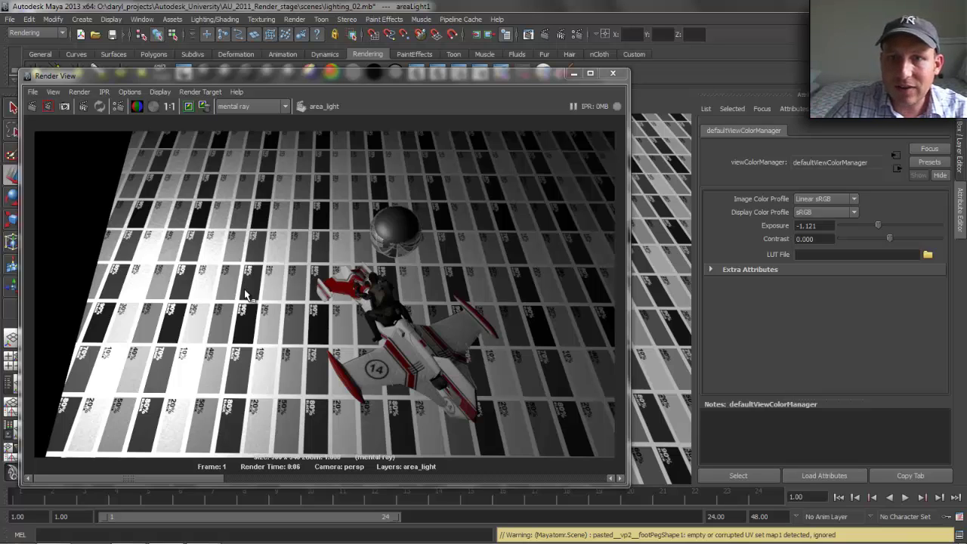
Close the Render View and reframe the perspective view to a low angle facing the sphere and the front of the ship
click(613, 73)
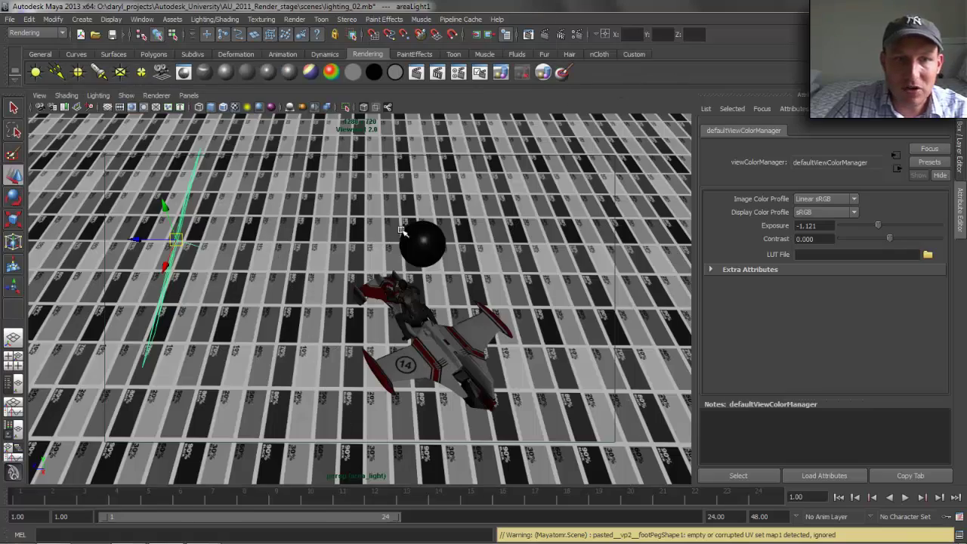
alt+drag(356, 255, 449, 271)
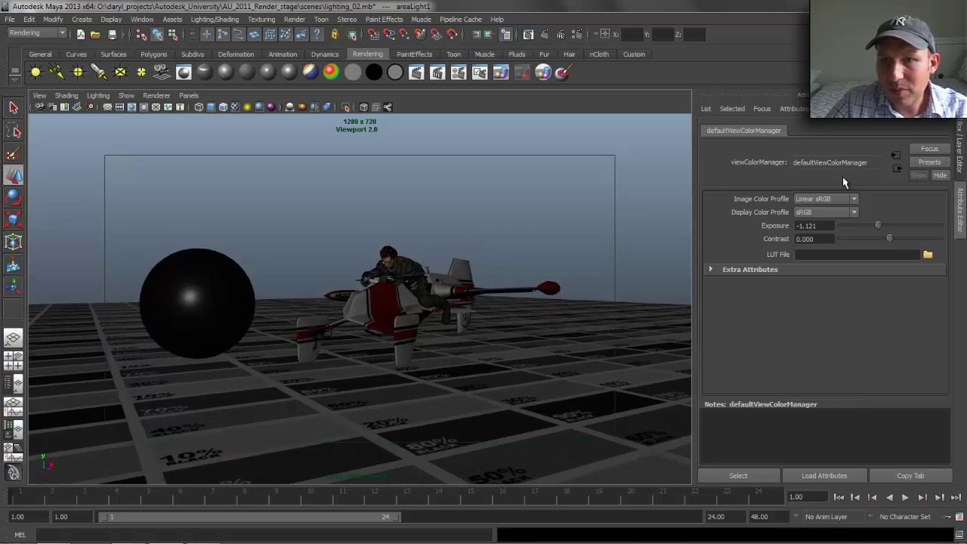
click(790, 110)
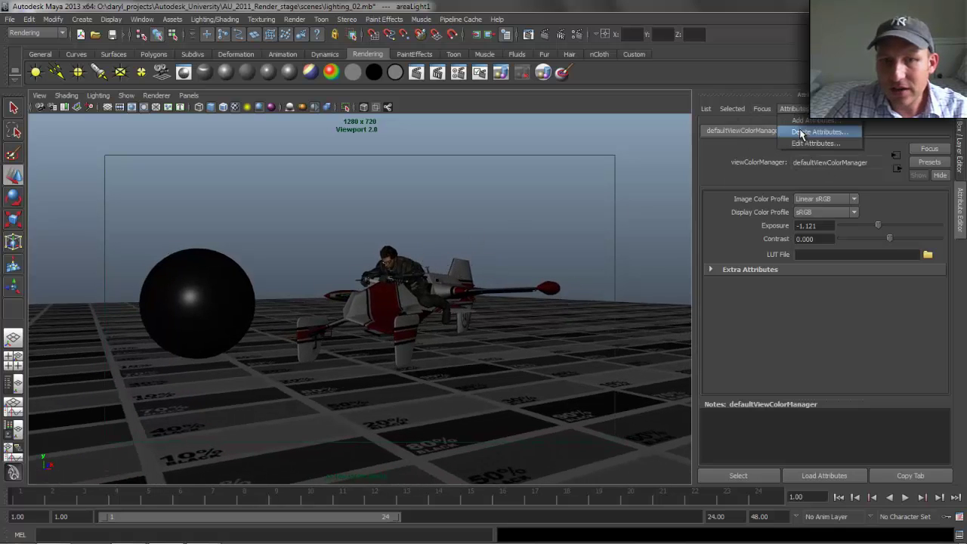
click(805, 122)
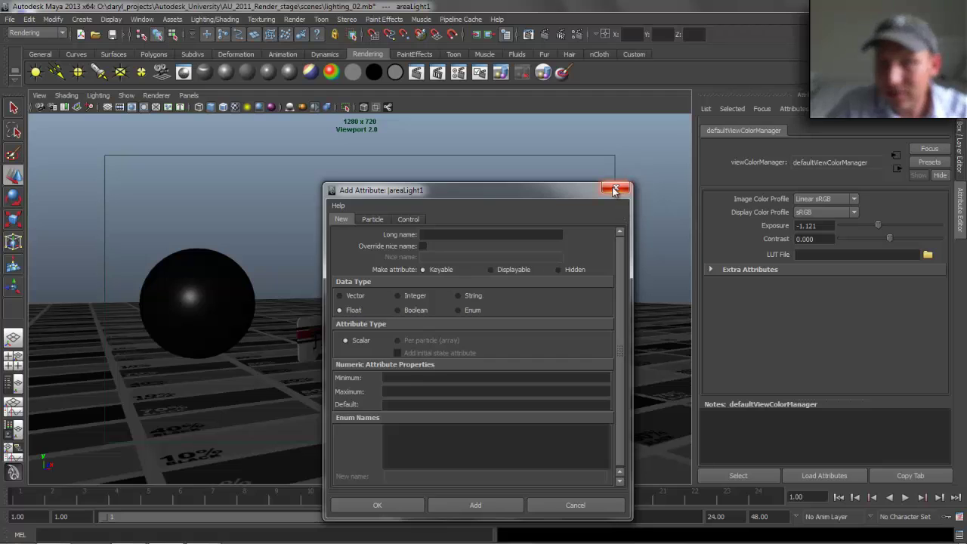
click(631, 183)
Show the area light shape's mental ray Area Light attributes and render the low-angle view of the sphere and ship
click(761, 108)
click(778, 142)
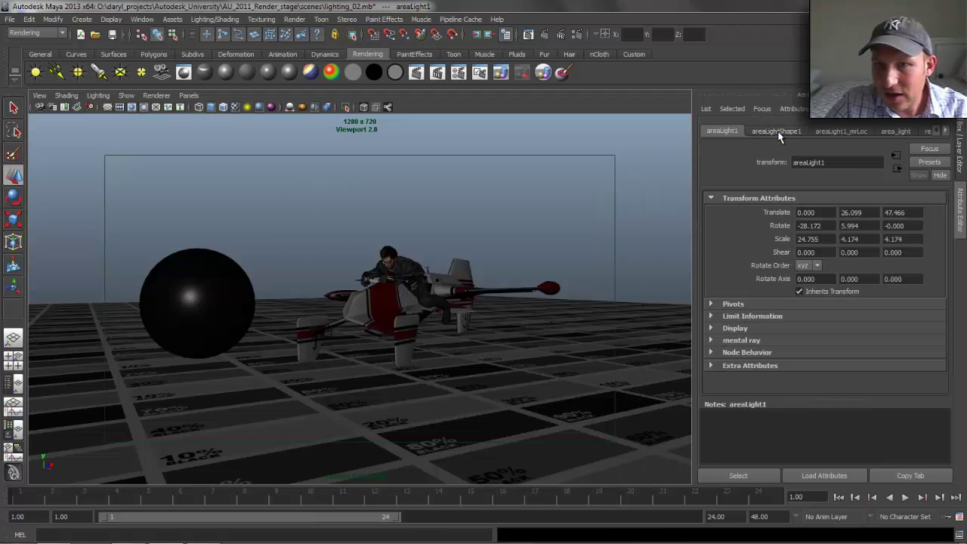
click(773, 131)
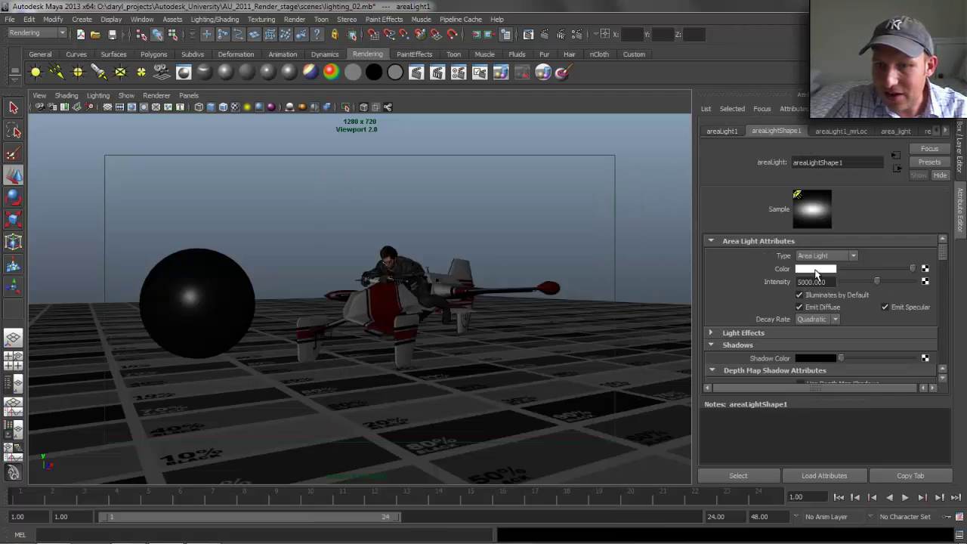
drag(944, 249, 945, 299)
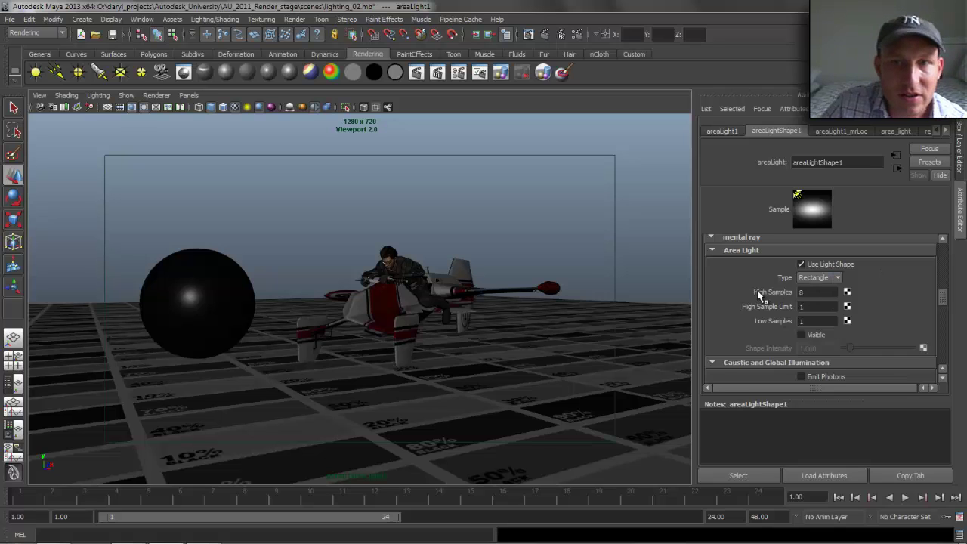
click(544, 34)
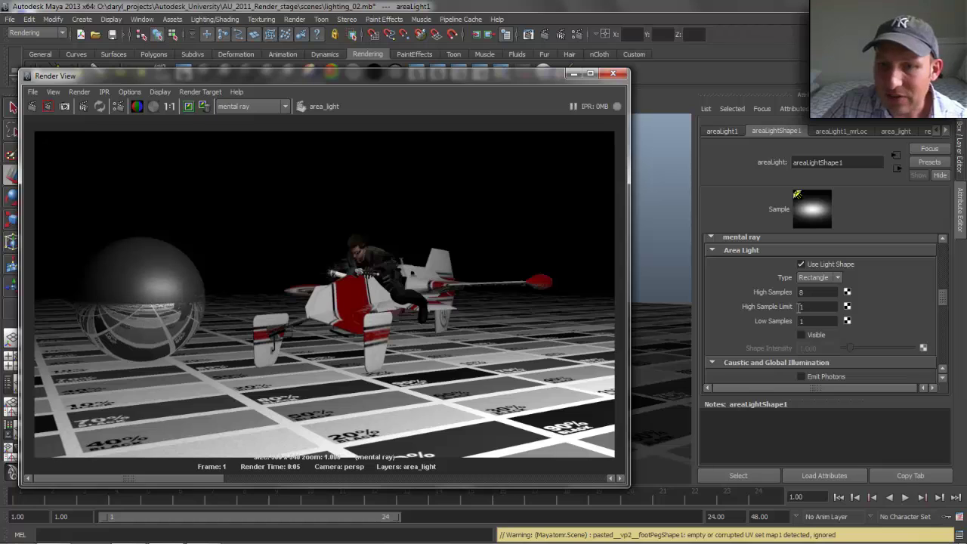
Set the area light's High Samples to 1 and re-render, keeping the previous image for comparison
click(806, 293)
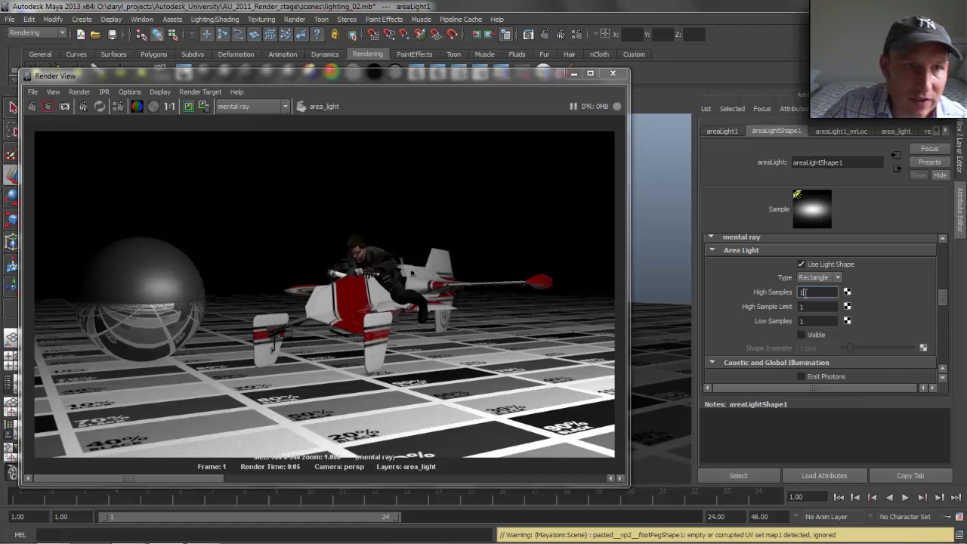
click(188, 105)
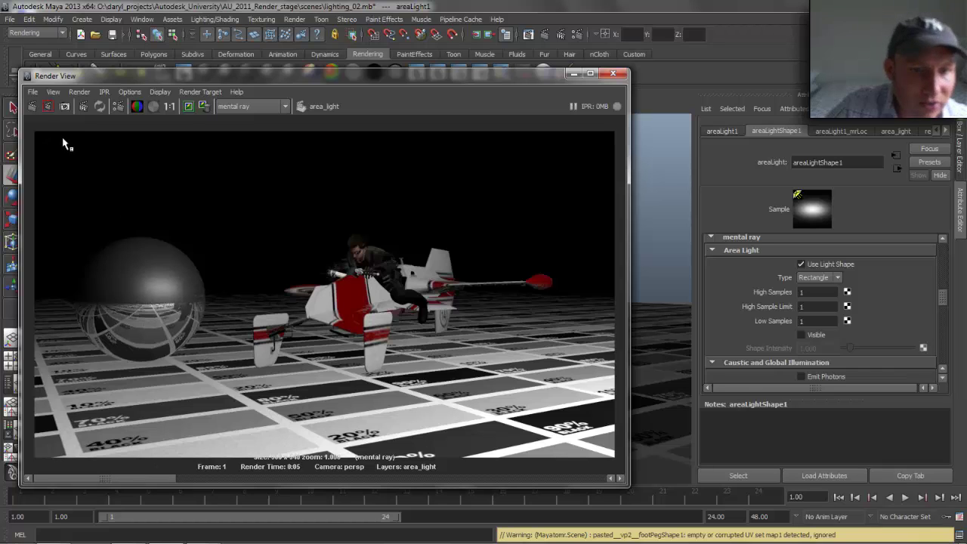
click(31, 107)
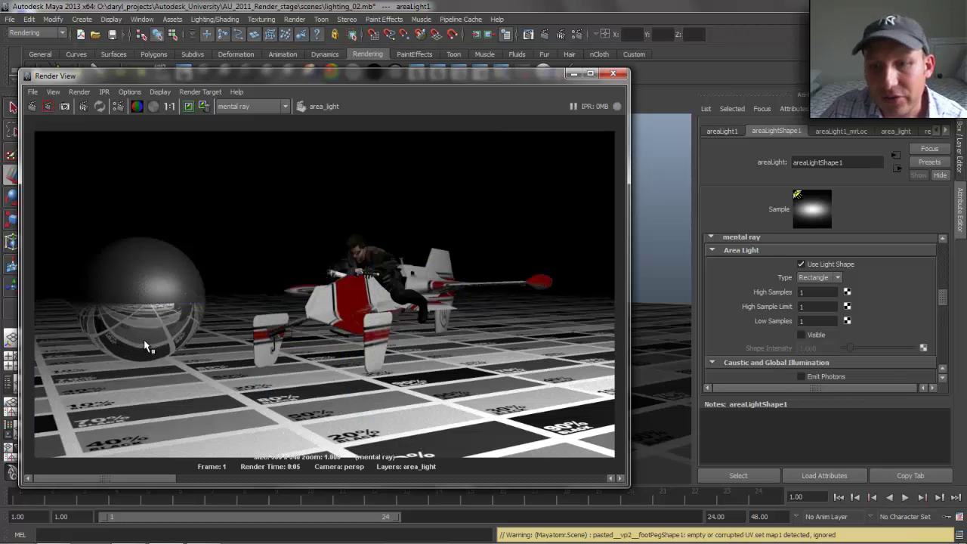
Set the area light's High Samples to 16 and re-render the low-angle view
double_click(812, 293)
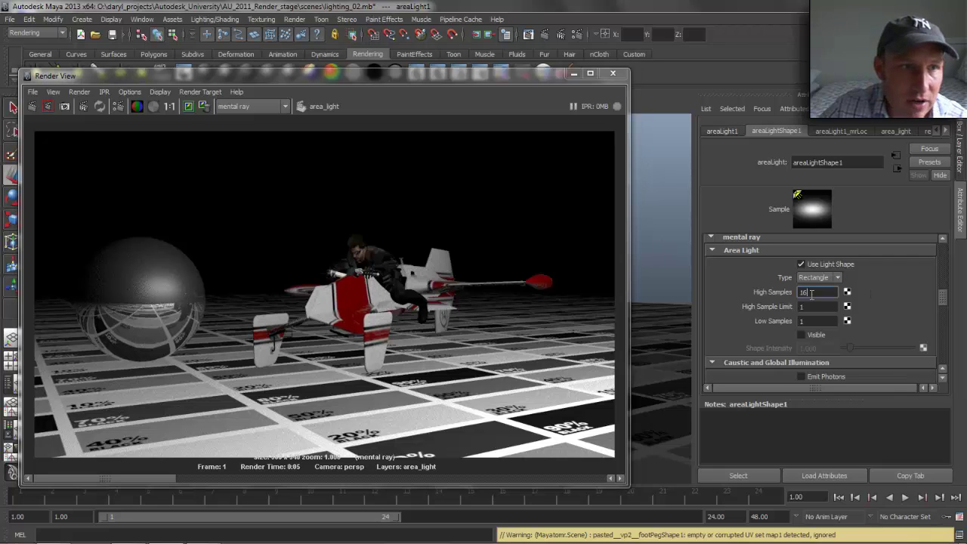
text(16)
key(Return)
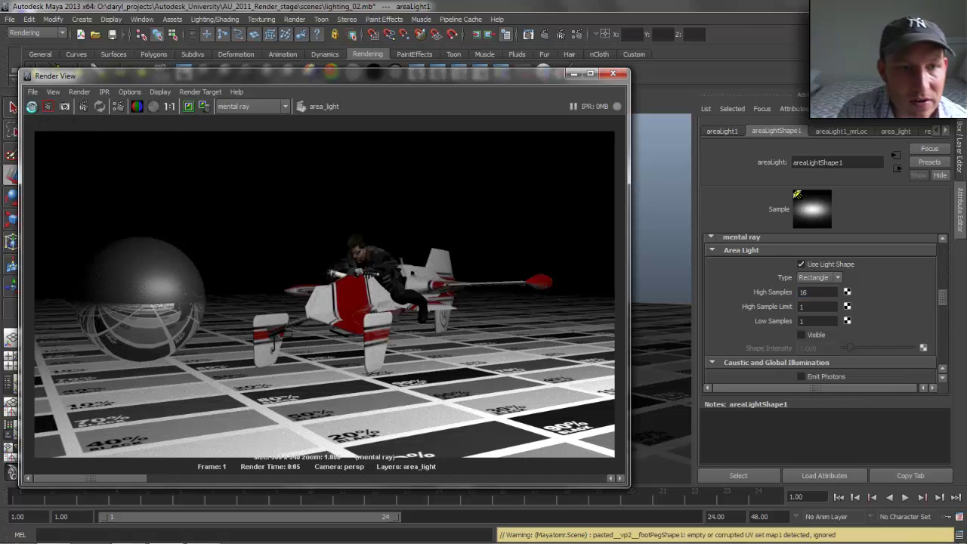
click(31, 106)
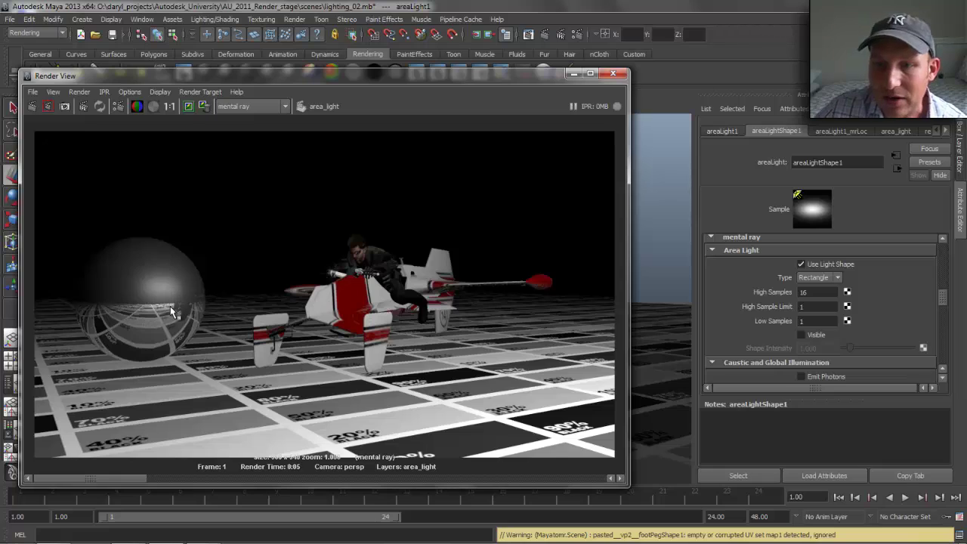
Set the area light's High Sample Limit to 2 and re-render the low-angle view
click(815, 306)
text(2)
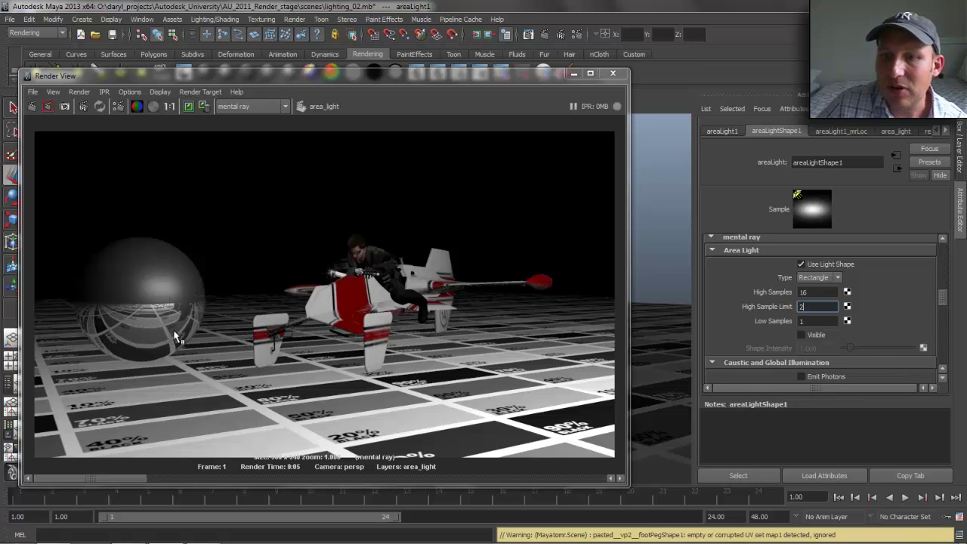
click(822, 295)
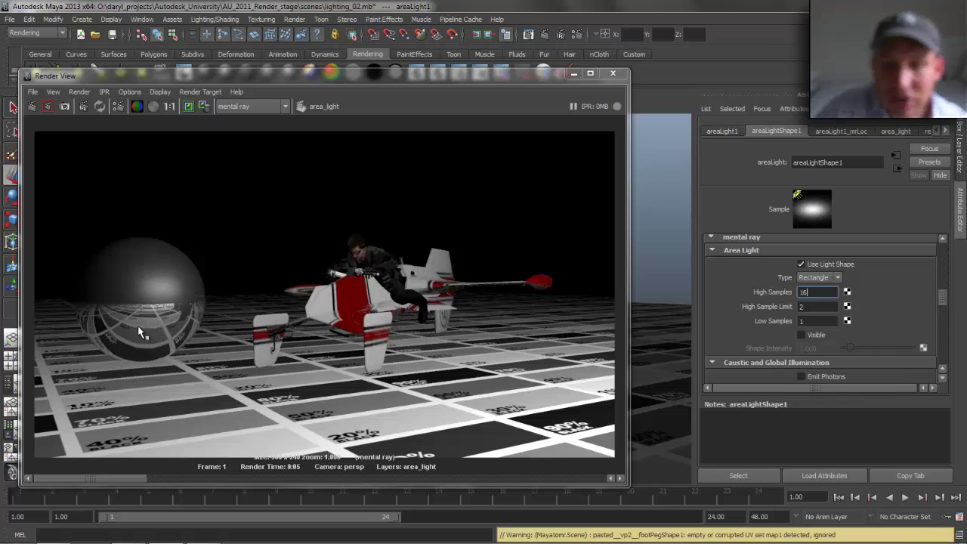
click(32, 106)
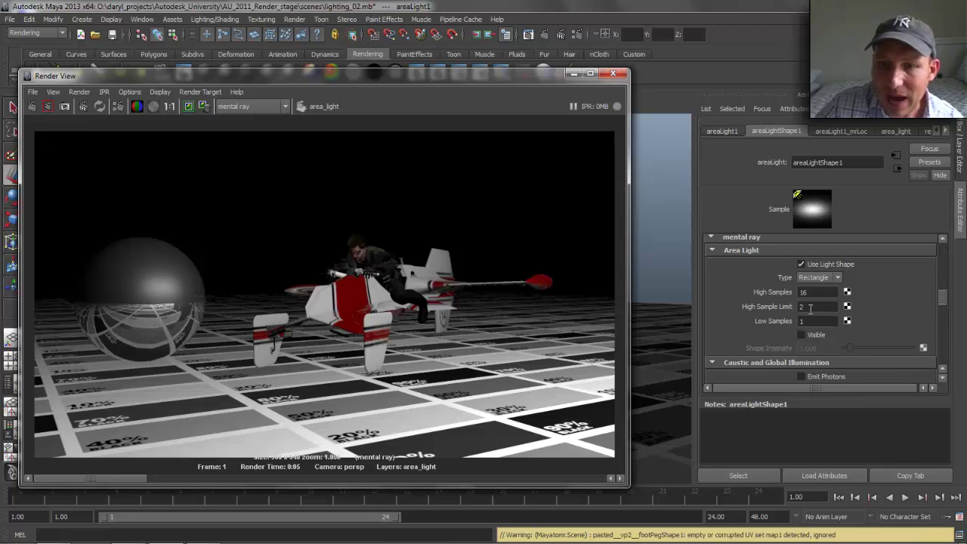
Set the area light's High Sample Limit to 1 and Low Samples to 16, and re-render the view
double_click(811, 307)
text(1)
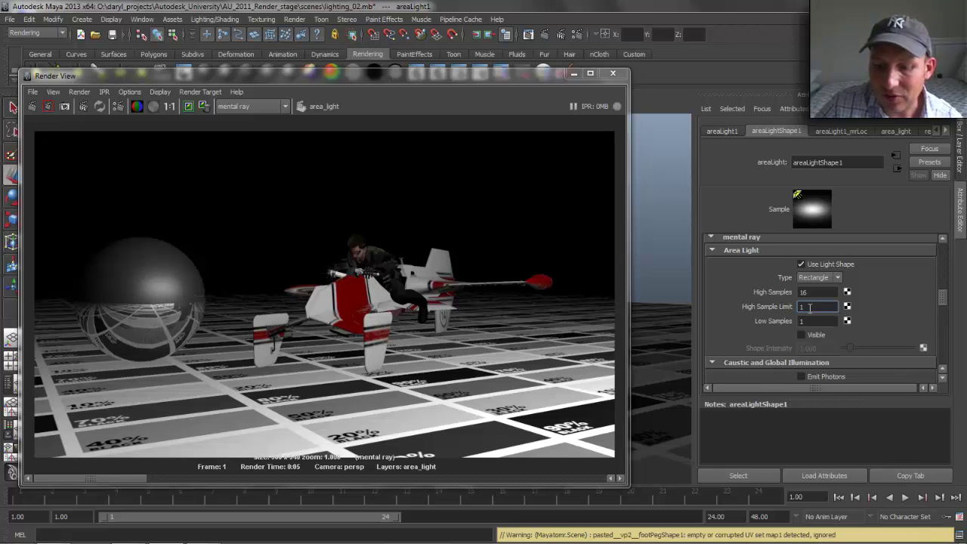
double_click(811, 321)
text(16)
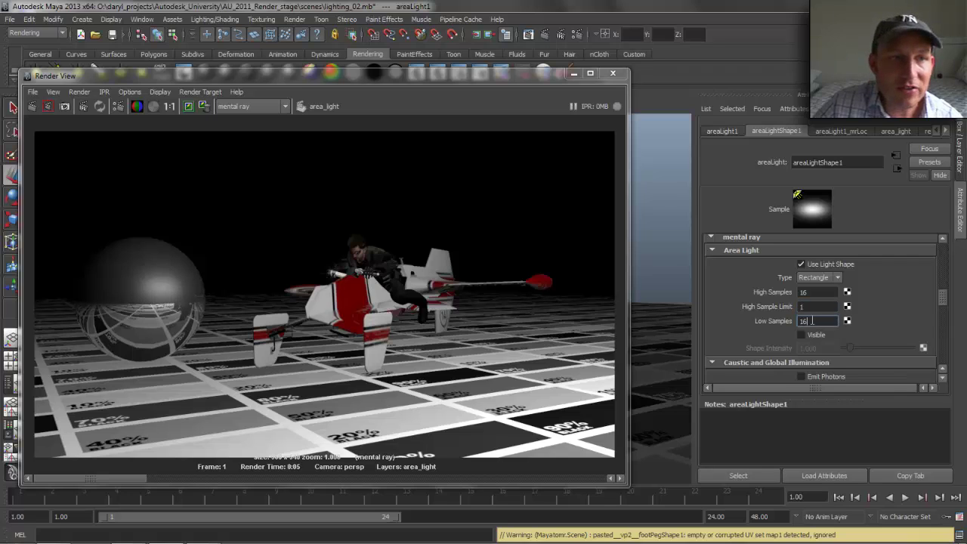
click(31, 105)
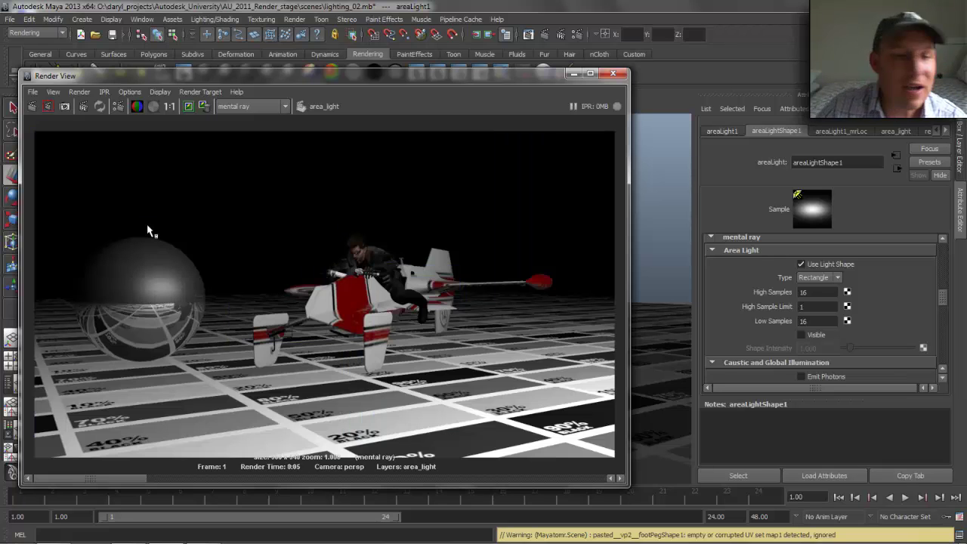
Set the area light's Low Samples to 4 and re-render the sphere and ship
double_click(819, 321)
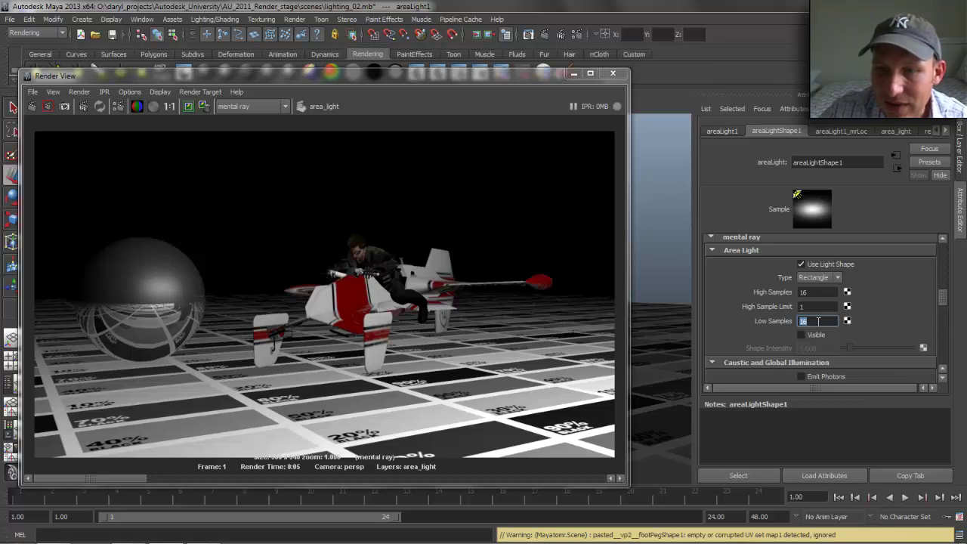
text(4)
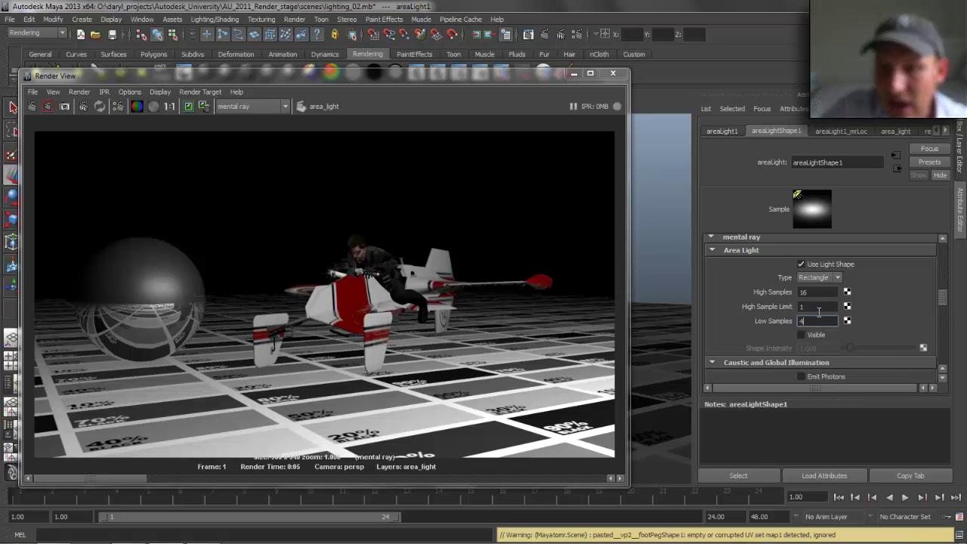
click(816, 306)
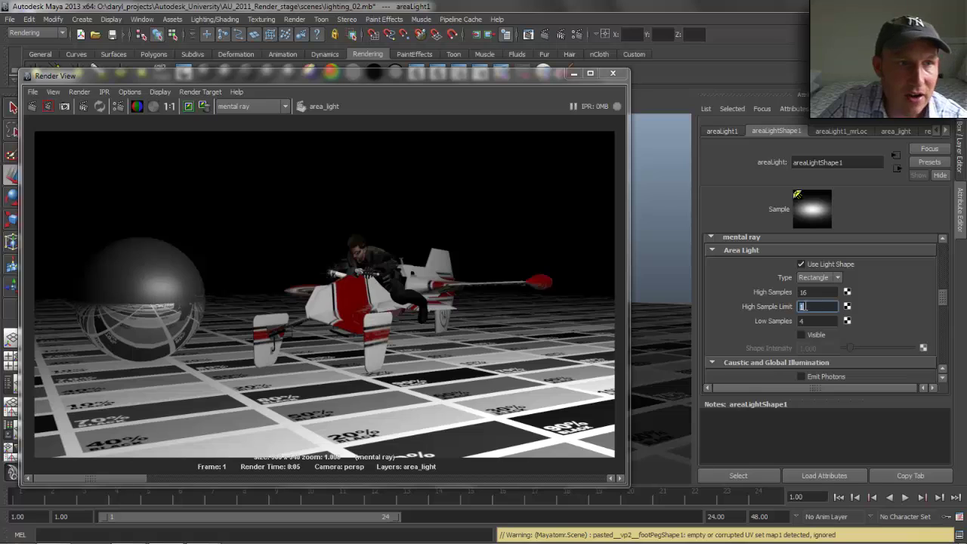
click(31, 105)
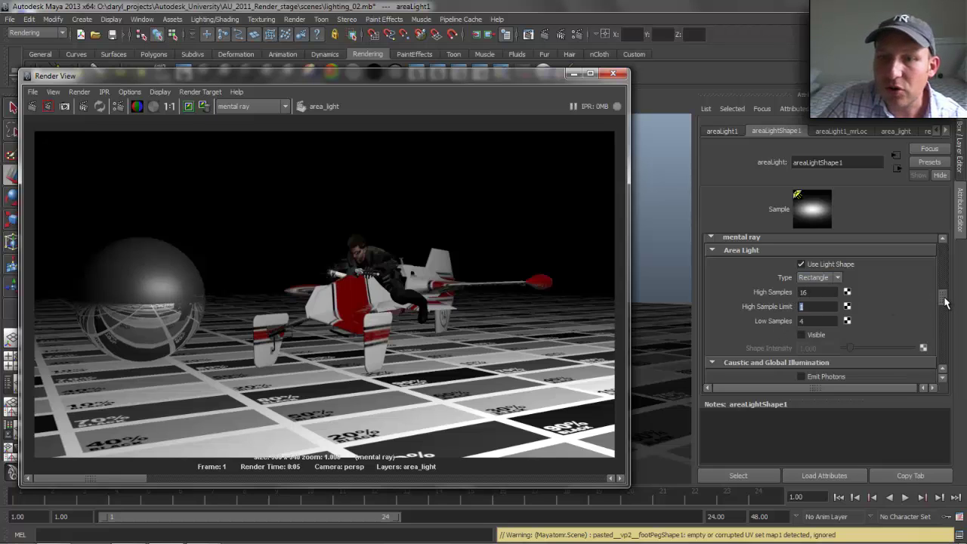
Enable ray trace shadows on the area light and render the low-angle view
drag(945, 302, 946, 288)
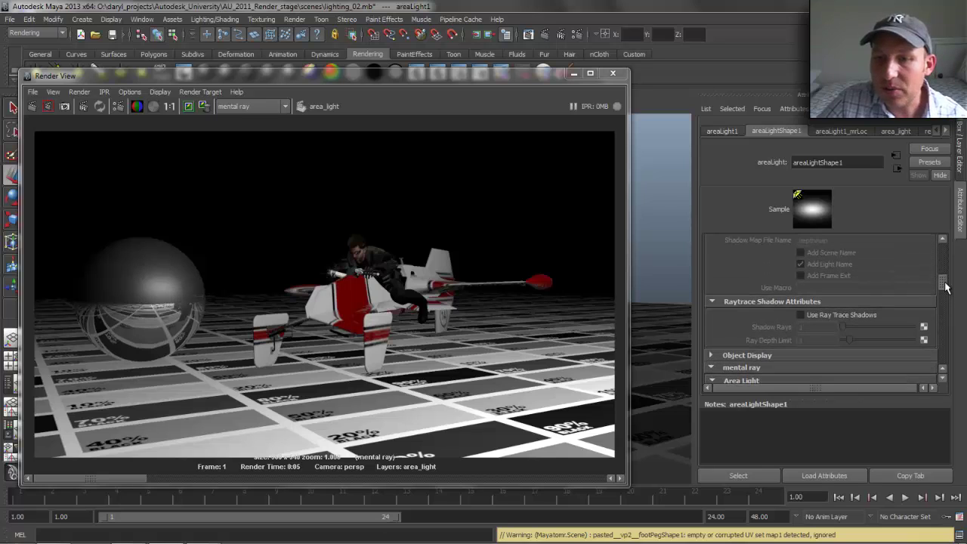
click(801, 314)
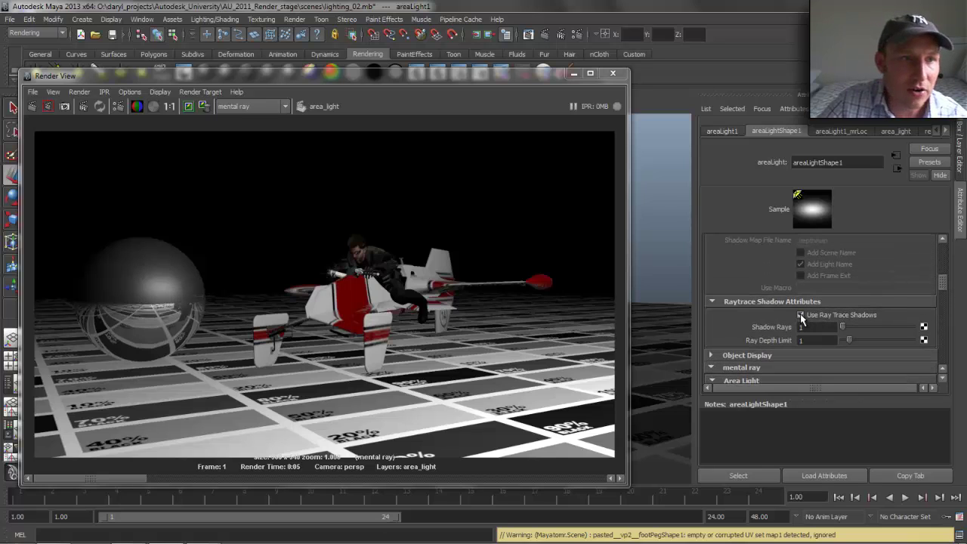
click(32, 105)
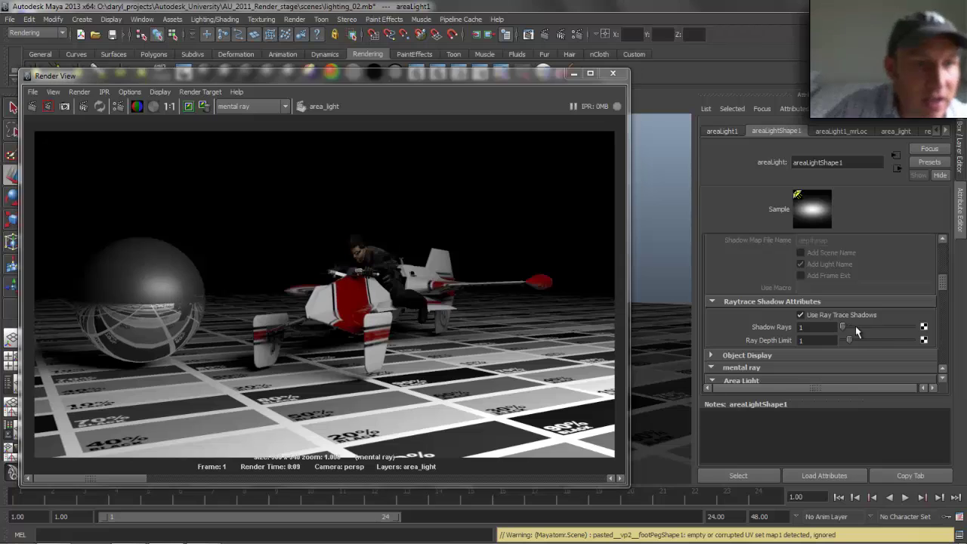
Try raising the area light's Shadow Rays to 40, and restore the value to 1
drag(855, 326, 929, 333)
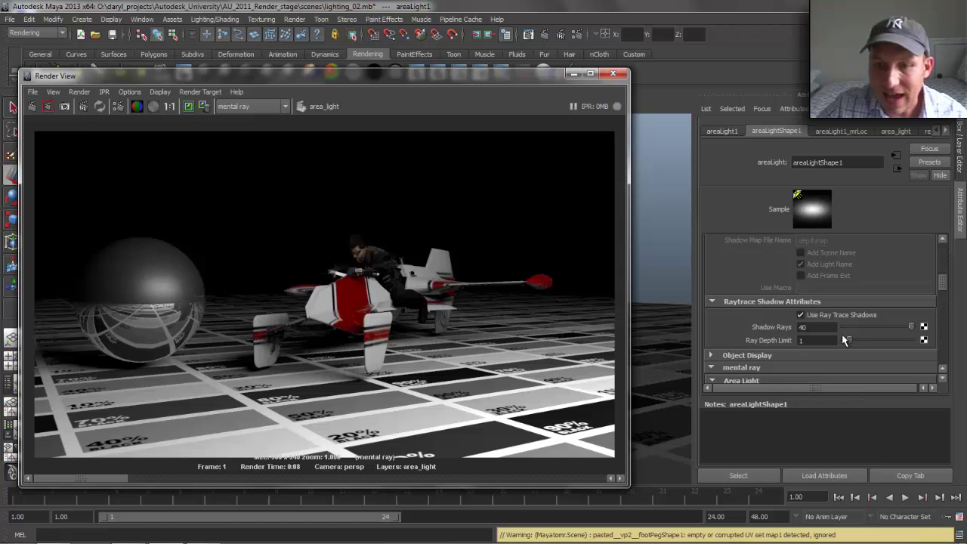
double_click(817, 327)
text(1)
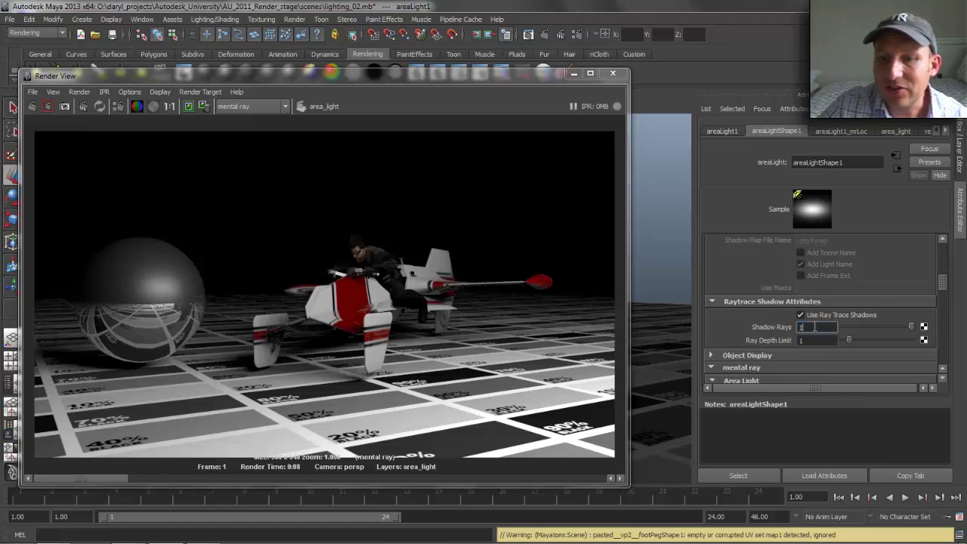
key(Return)
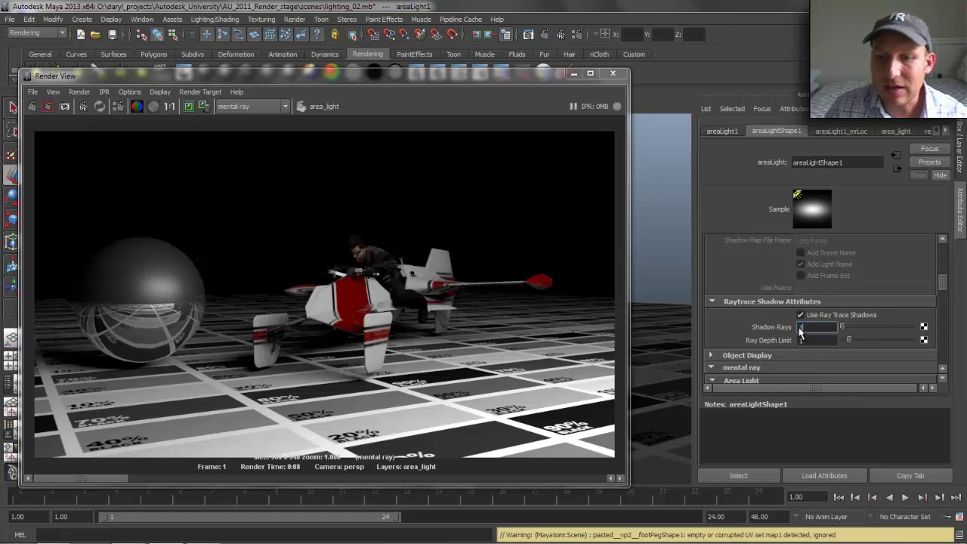
Keep the current render for comparison, set the area light's Ray Depth Limit to 2, and re-render
click(816, 341)
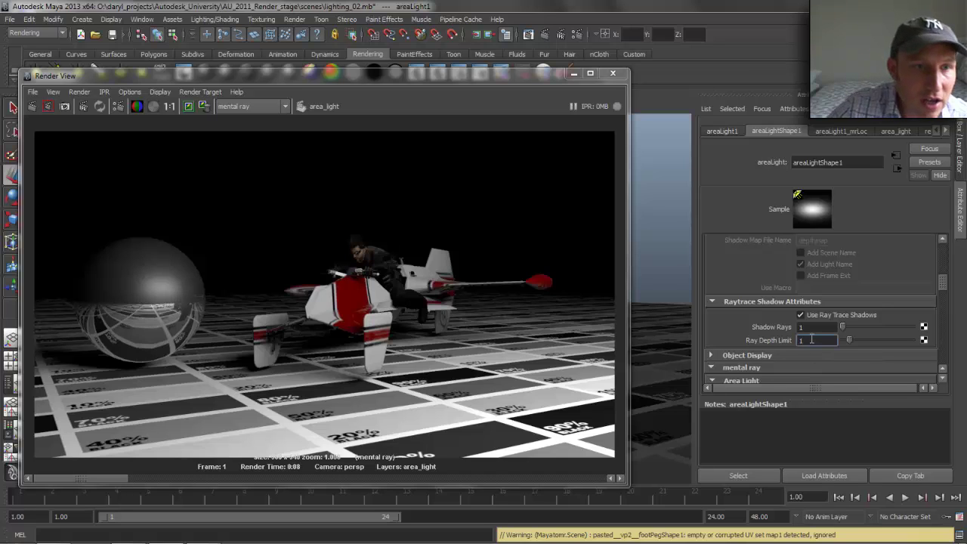
click(185, 107)
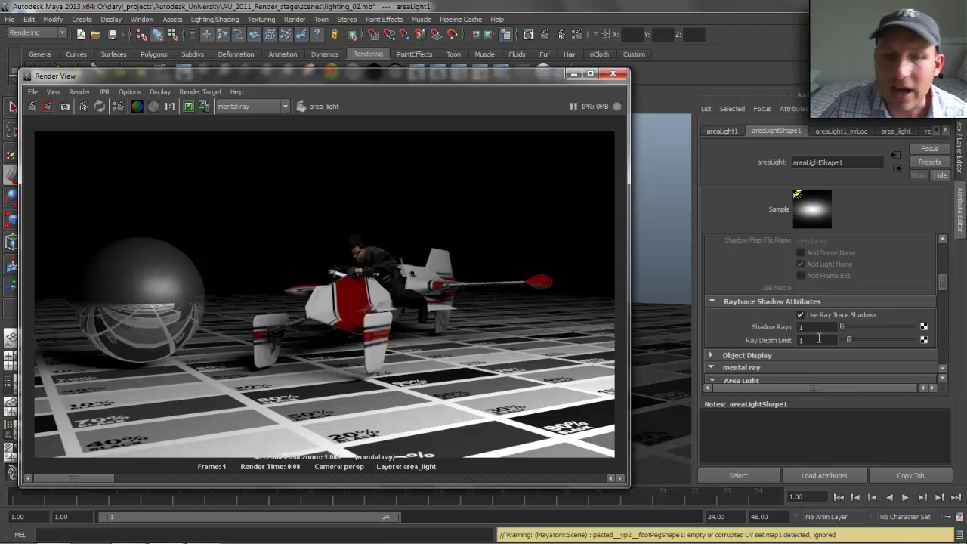
double_click(819, 339)
text(2)
key(Return)
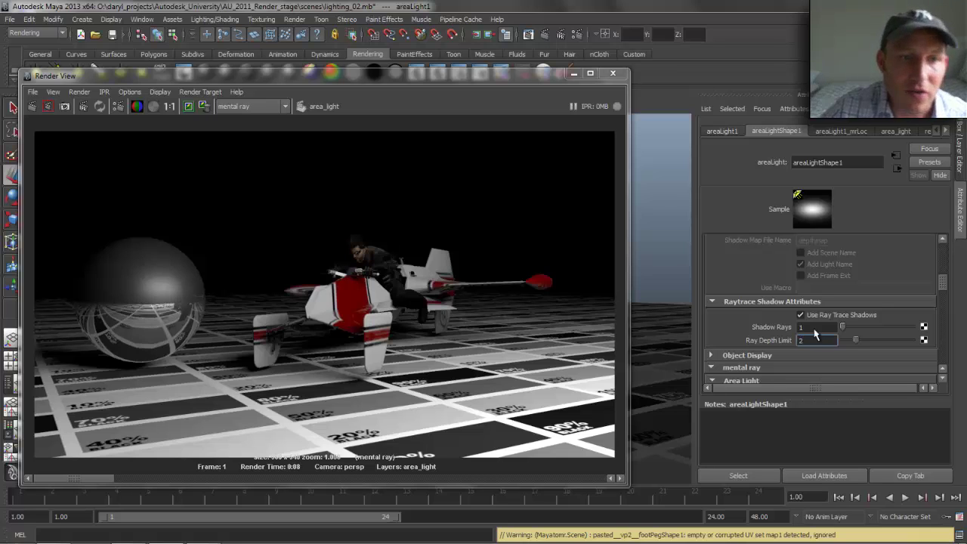
click(32, 106)
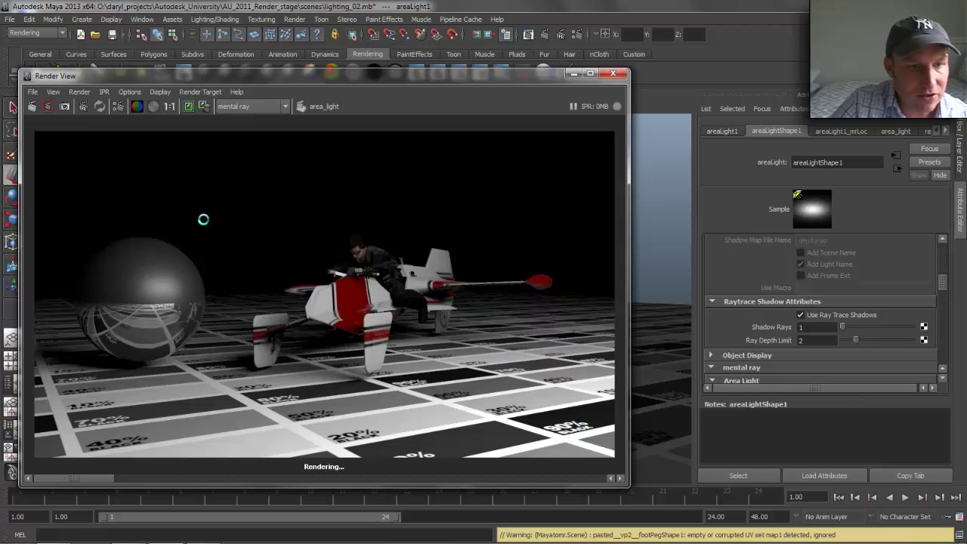
Compare the newest ray-traced shadow render with the kept images, checking the shadows and the sphere's reflection
drag(80, 479, 178, 478)
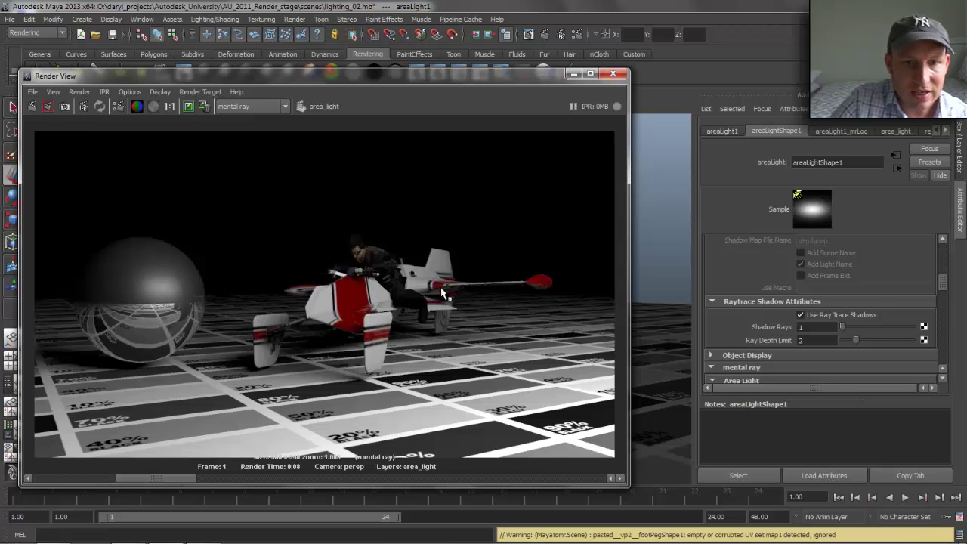
mouse_move(157, 478)
mouse_down()
mouse_move(73, 479)
mouse_move(160, 478)
mouse_up()
click(110, 478)
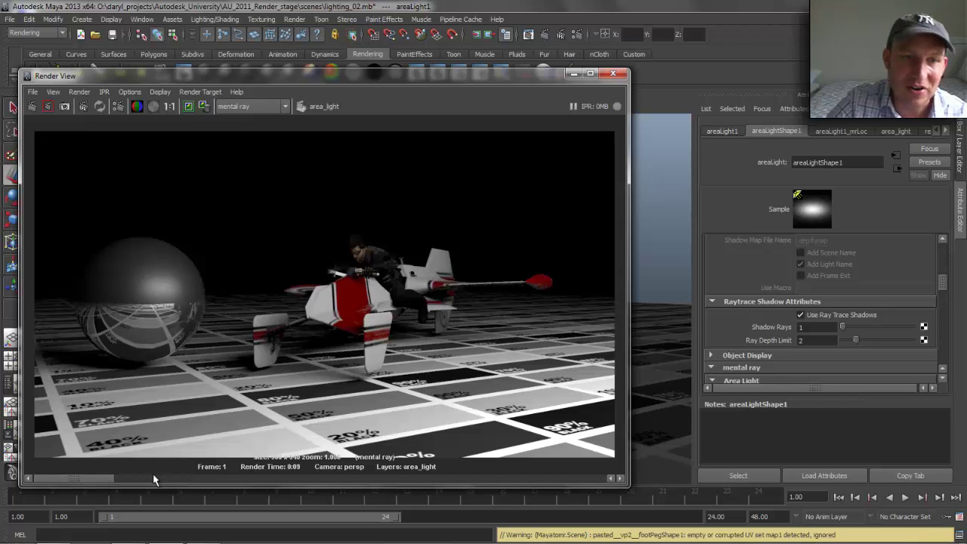